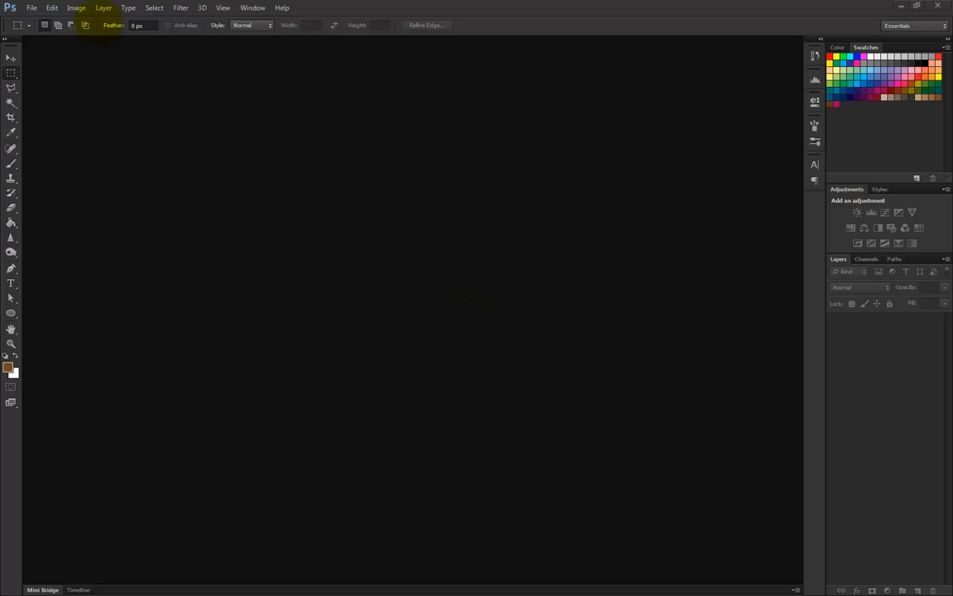
- Open the flowers2 Photoshop file from the class 5 art folder and reposition its document window in the workspace
left_click(31, 8)
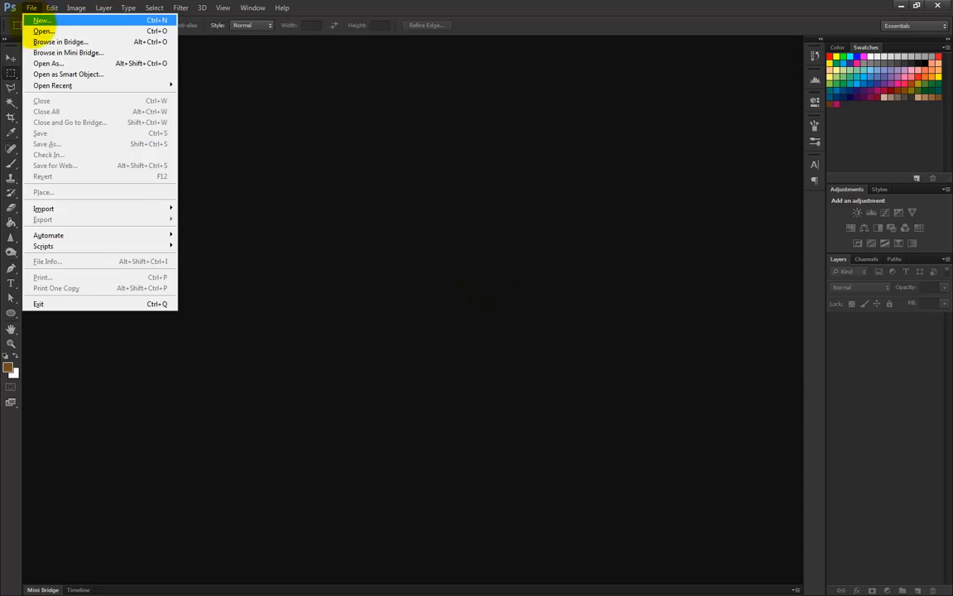
left_click(41, 31)
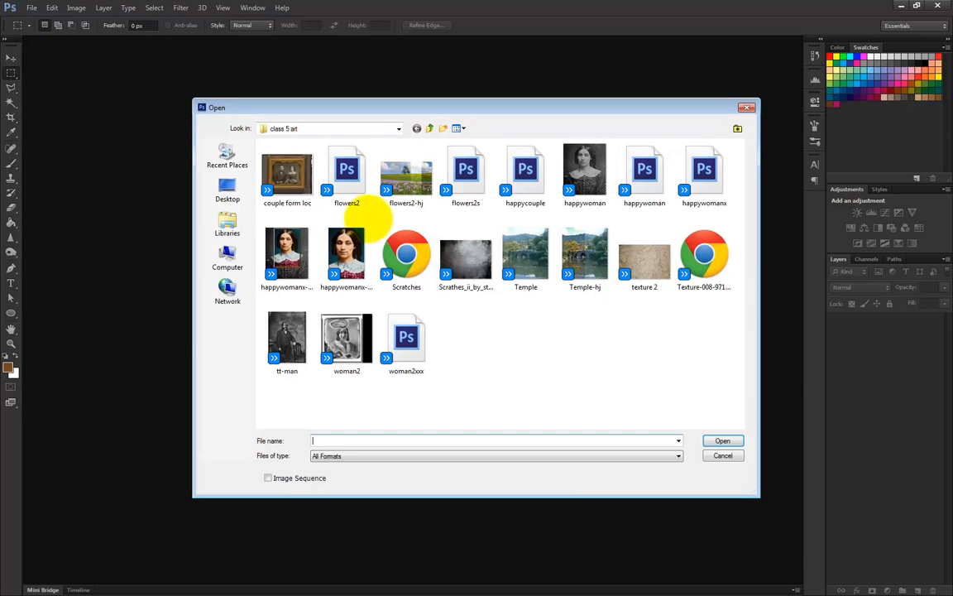
left_click(347, 173)
double_click(347, 176)
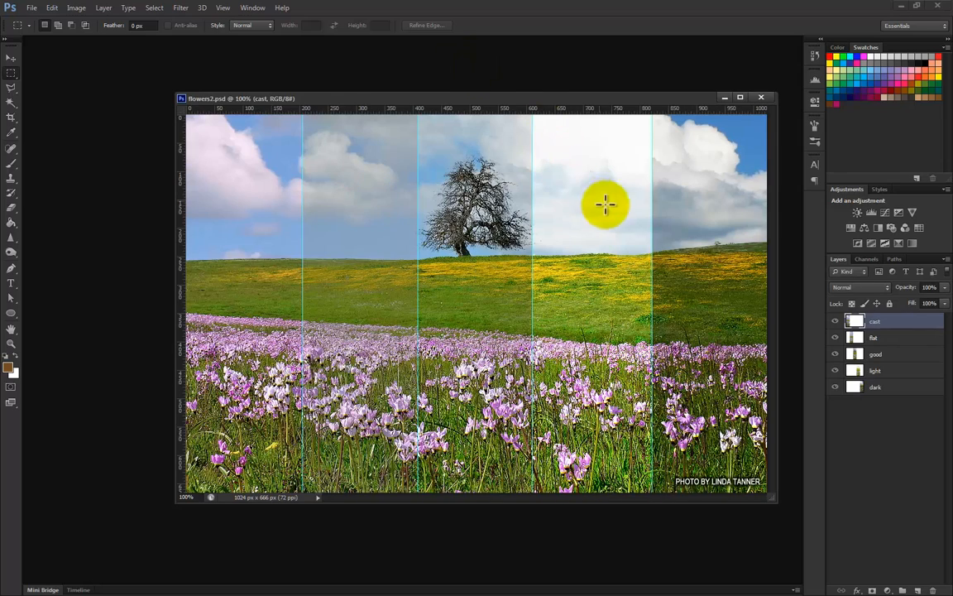
left_click_drag(433, 99, 372, 102)
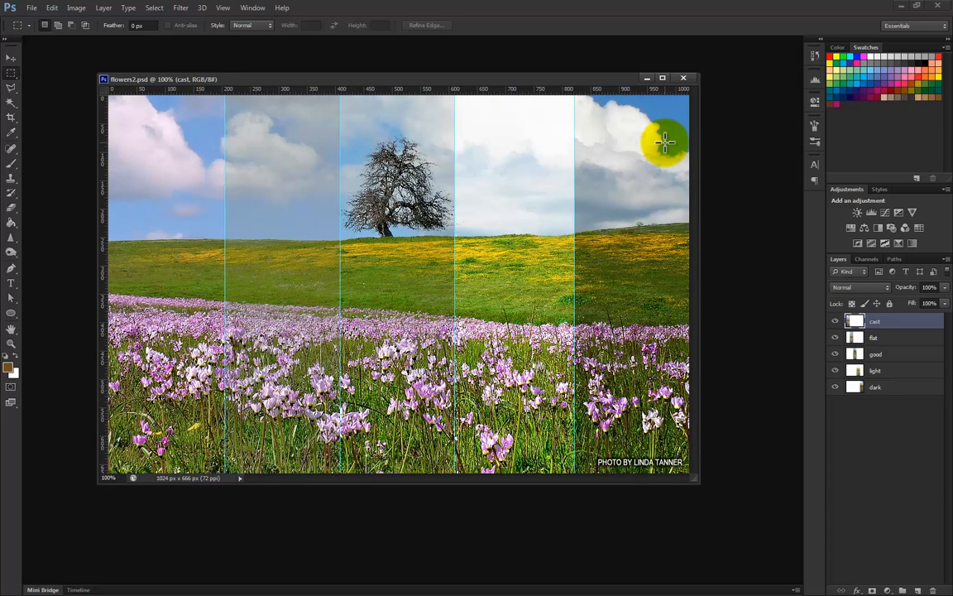
- Lock all attributes of the "good" layer and clear every guide from the image
left_click(932, 357)
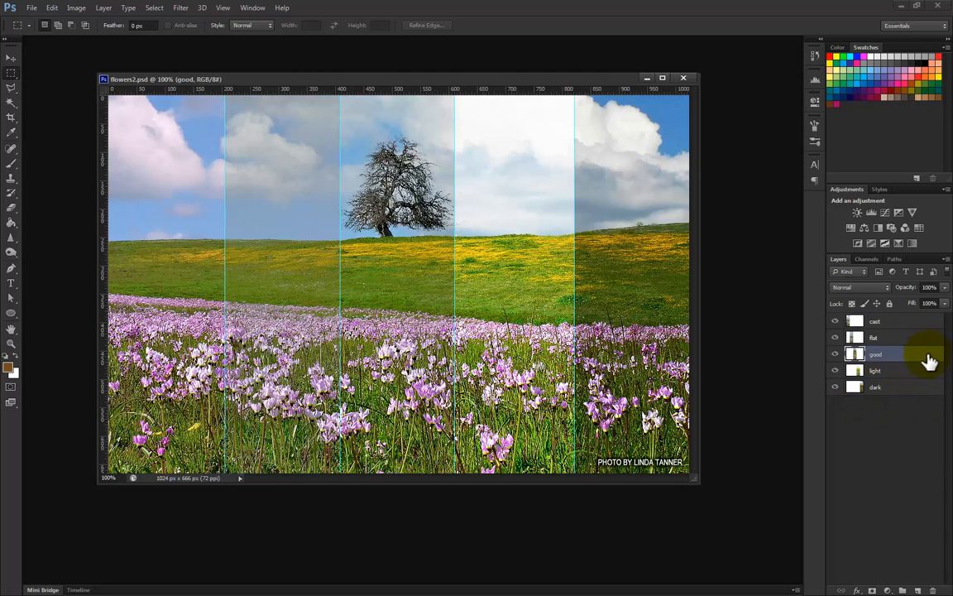
left_click(890, 303)
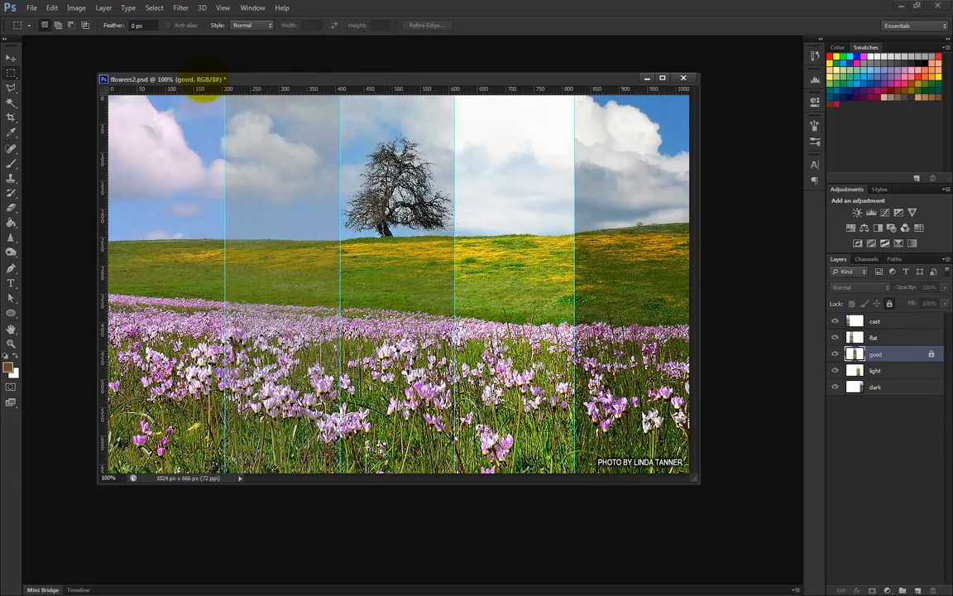
left_click(223, 8)
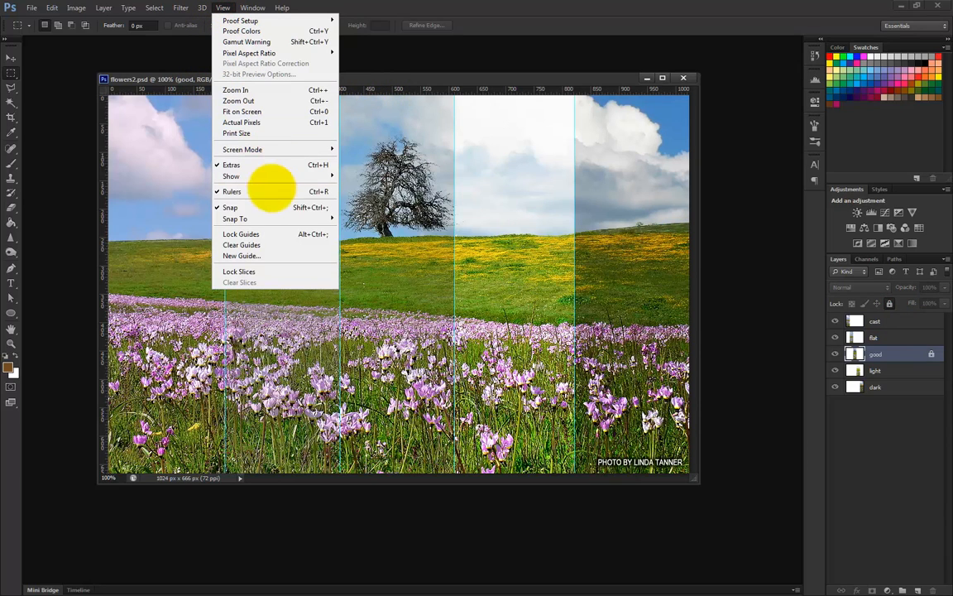
left_click(241, 245)
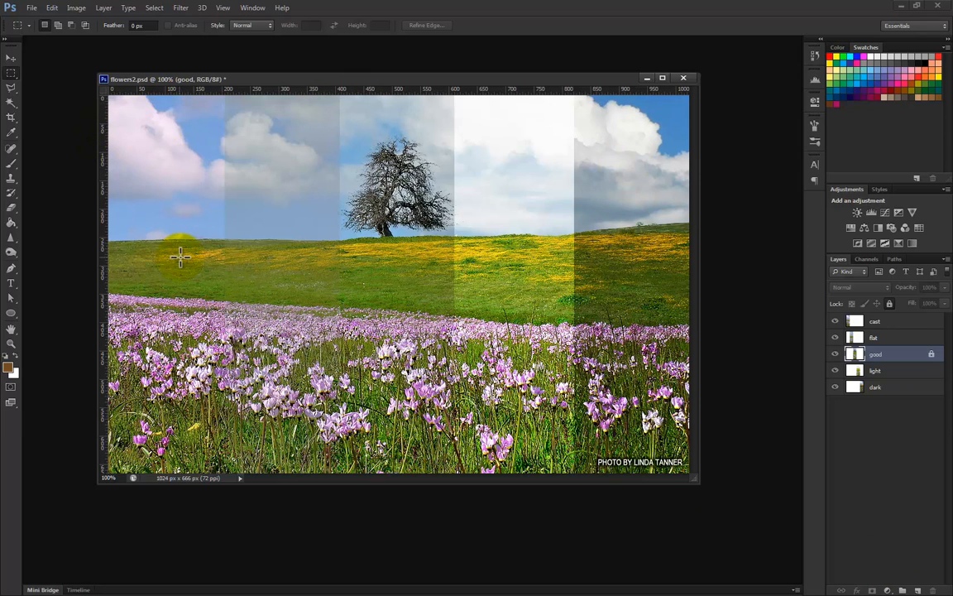
- Add a Brightness/Contrast adjustment layer above the "light" layer and clip it to that layer
left_click(893, 371)
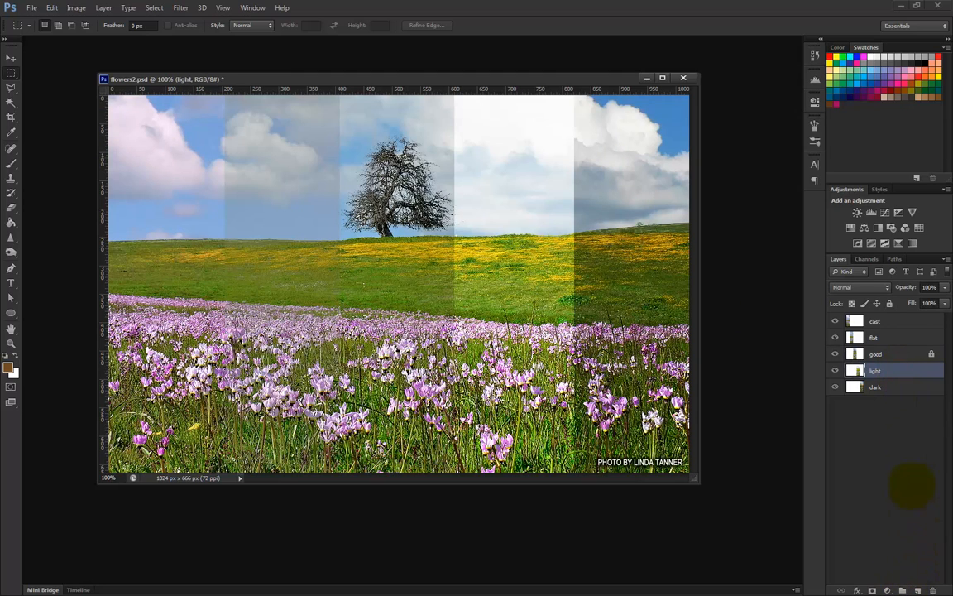
left_click(888, 590)
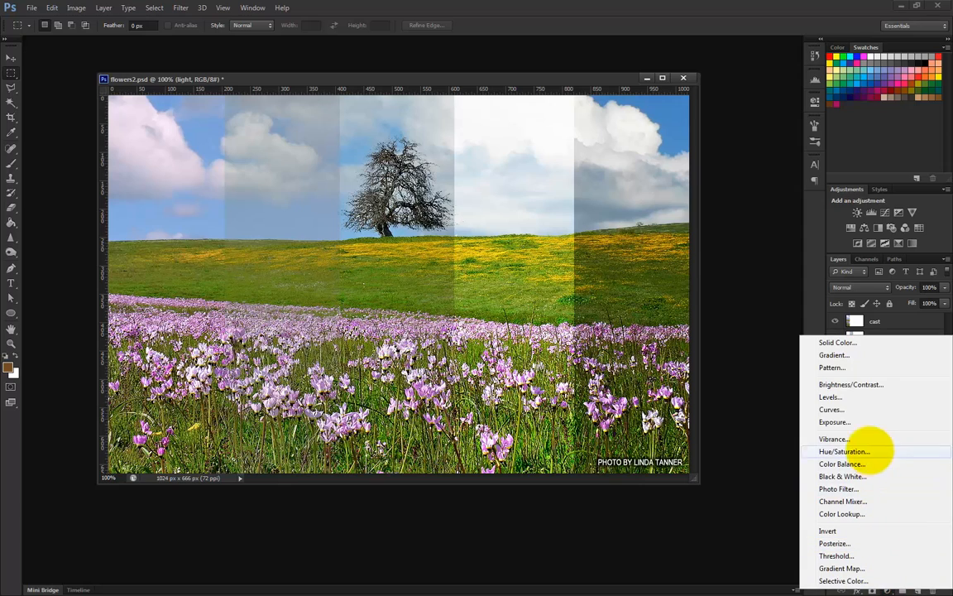
left_click(851, 384)
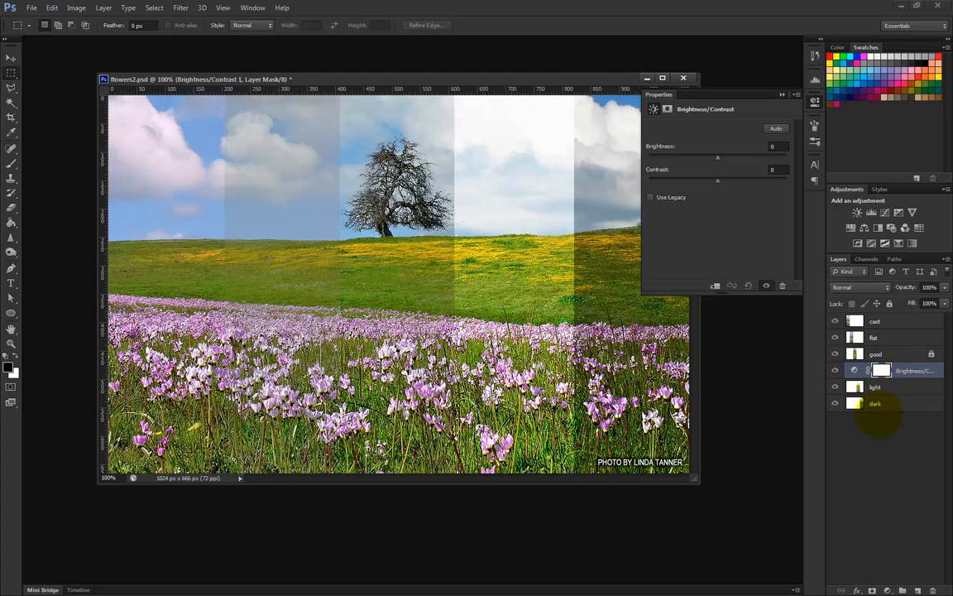
left_click(906, 375, "alt")
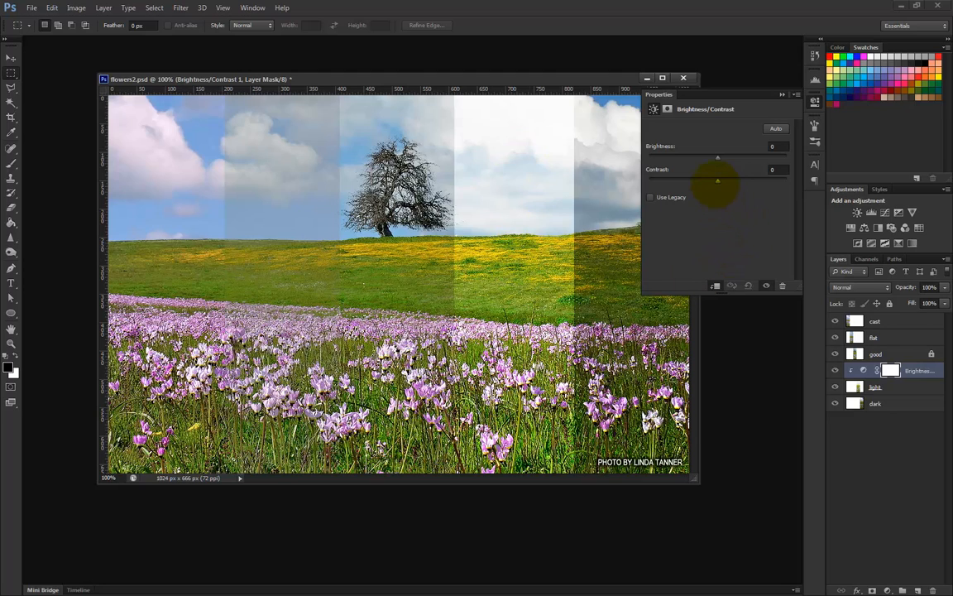
- Set the "light" strip's adjustment to Brightness -40 and Contrast -38, and collapse its properties
left_click_drag(717, 181, 705, 157)
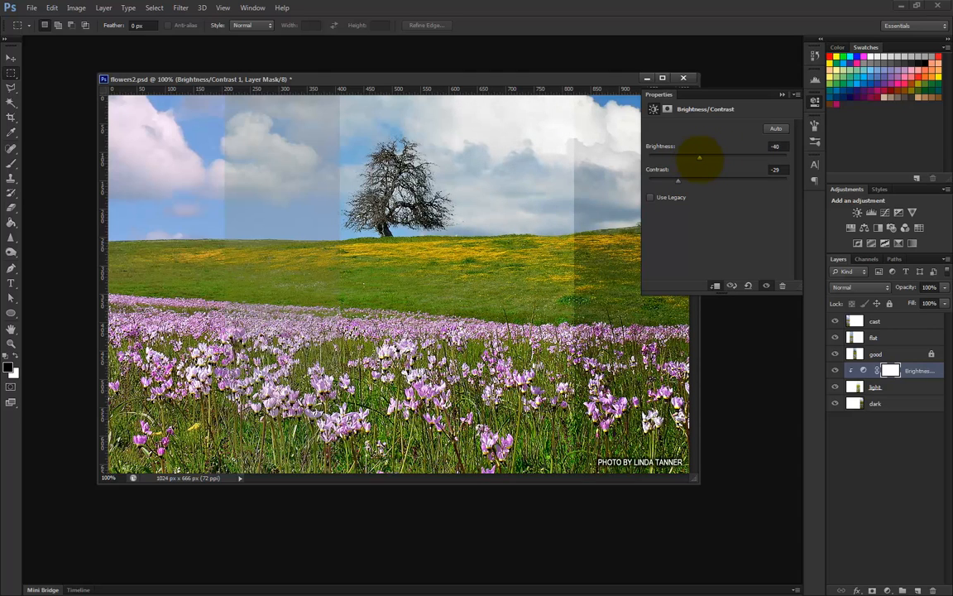
left_click_drag(678, 180, 675, 181)
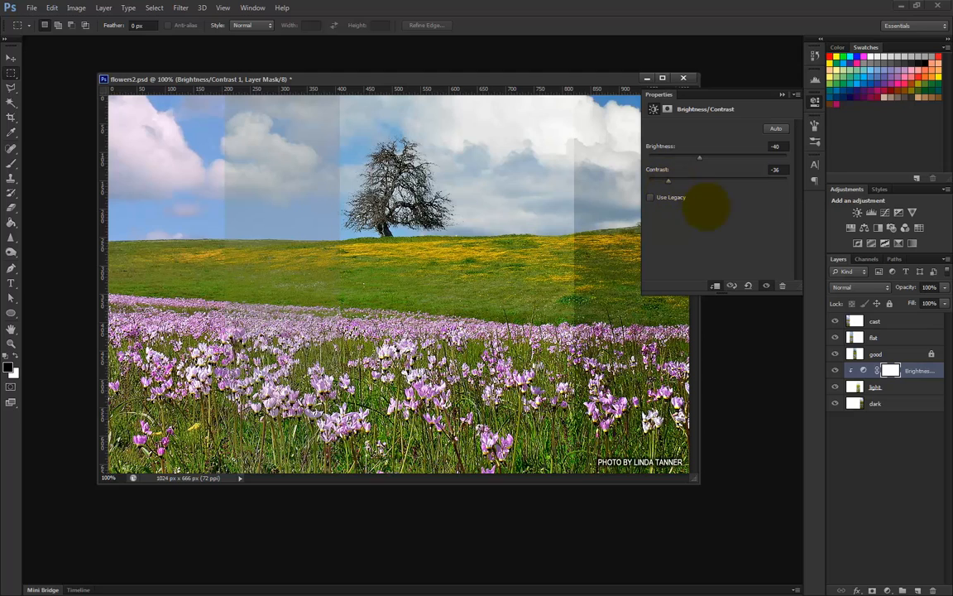
left_click_drag(668, 179, 666, 180)
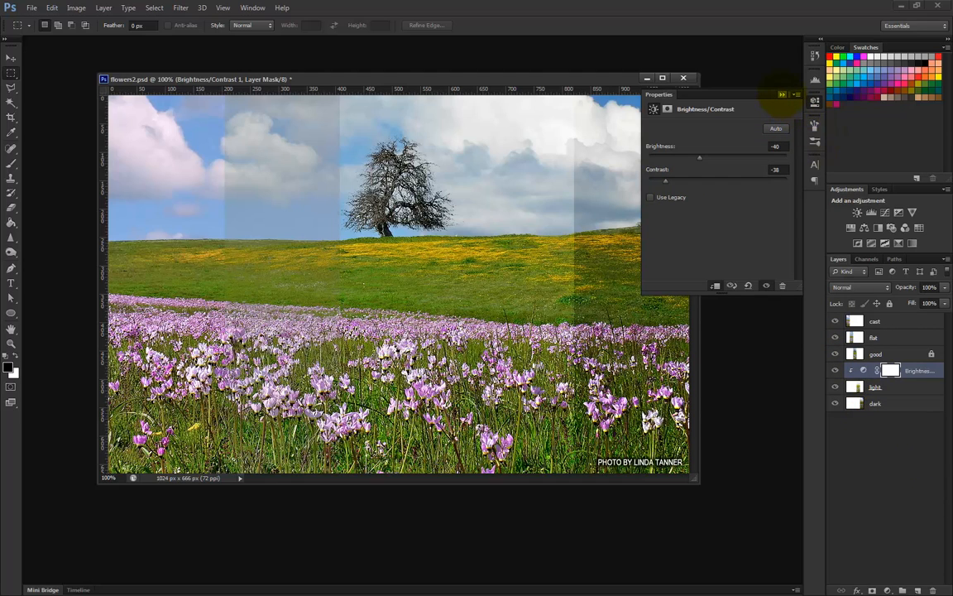
left_click(782, 94)
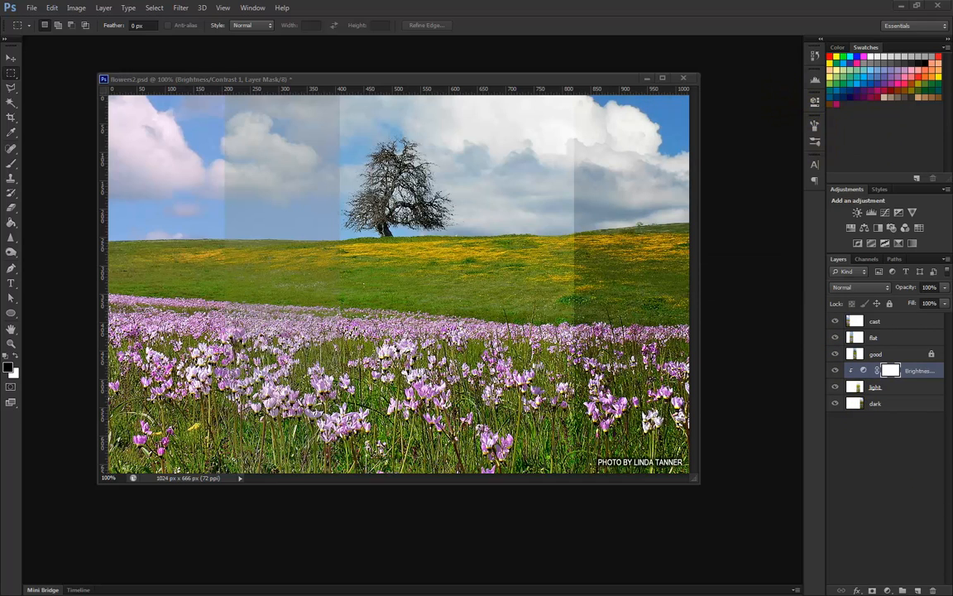
left_click(305, 78)
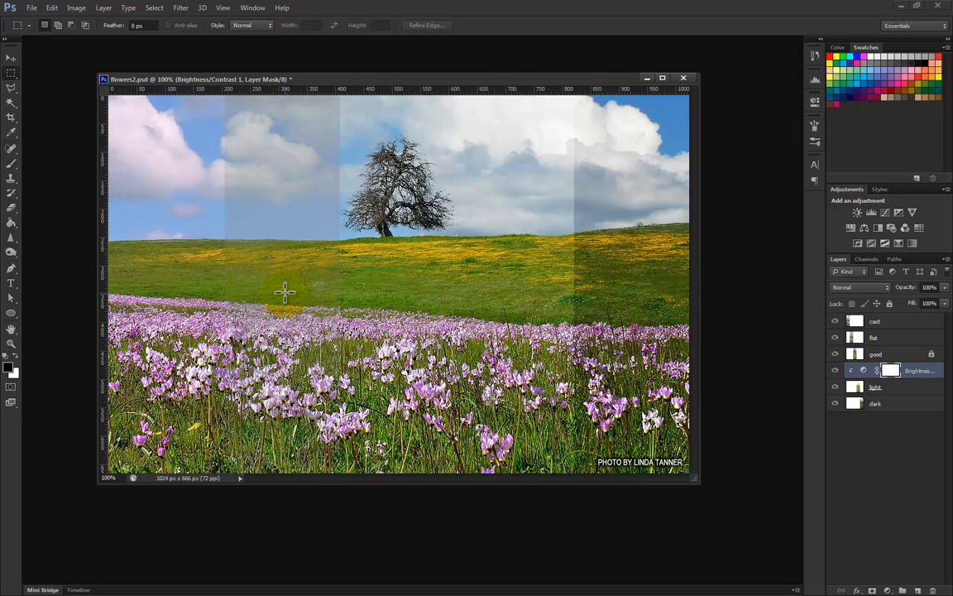
- Add a Levels adjustment layer above the "flat" layer and clip it to that layer
left_click(906, 341)
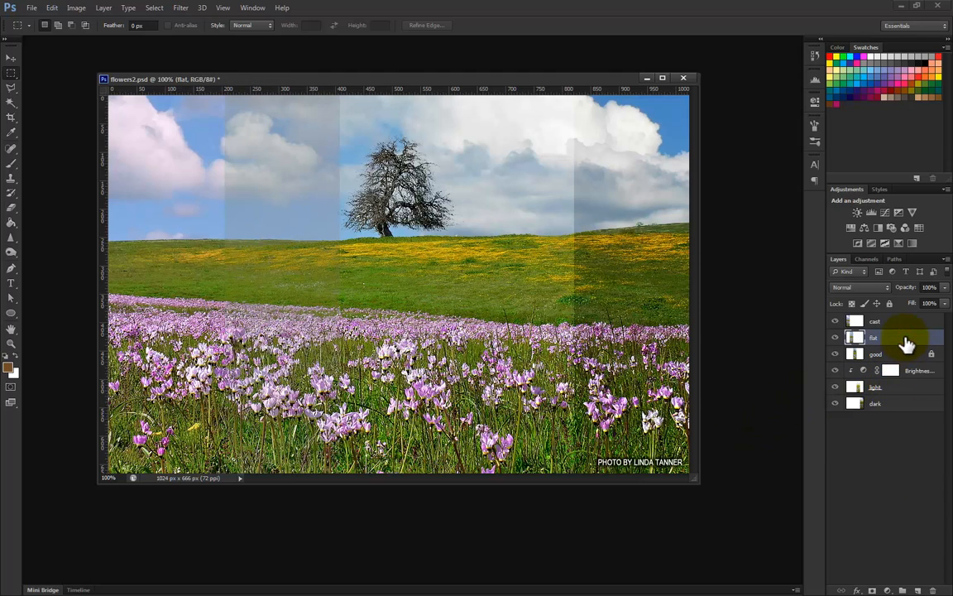
left_click(887, 590)
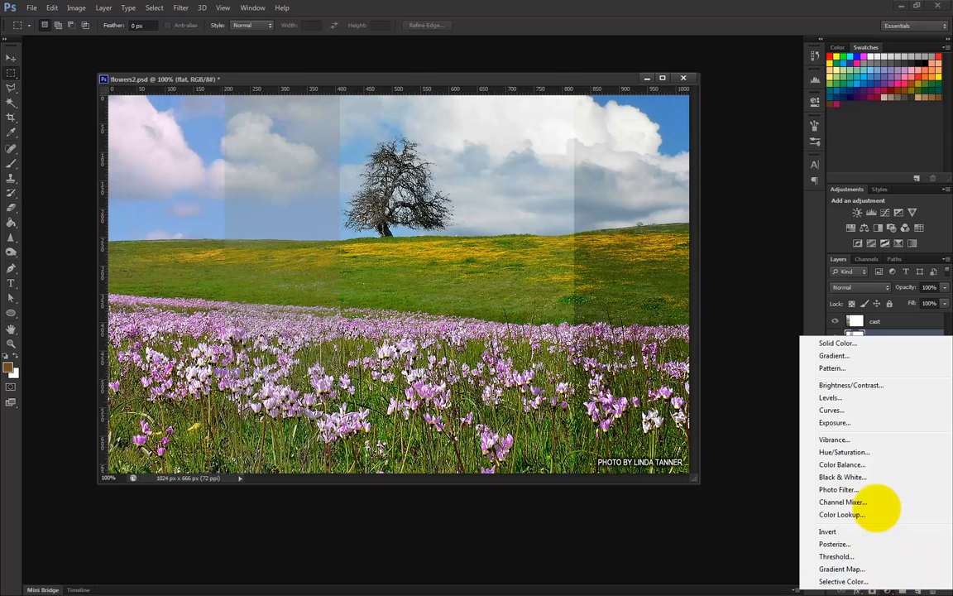
left_click(851, 398)
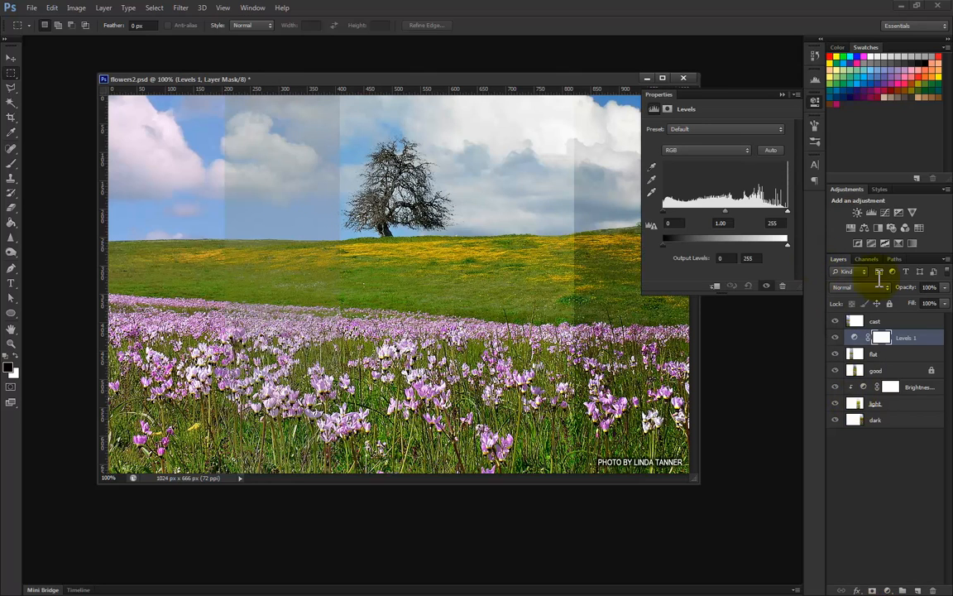
mouse_move(921, 345)
left_mouse_down()
mouse_move(902, 395)
mouse_move(923, 340)
left_mouse_up()
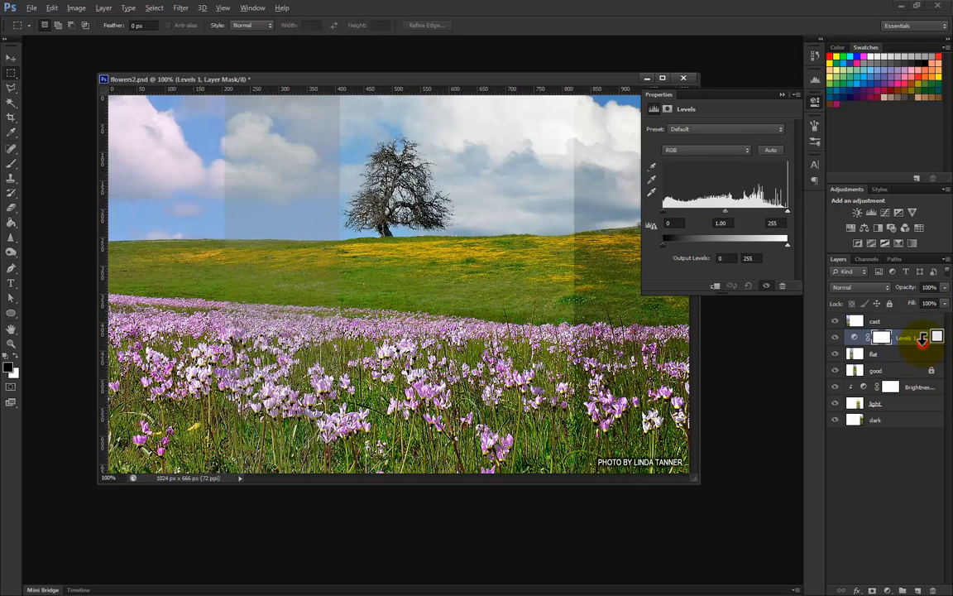
left_click(923, 343, "alt")
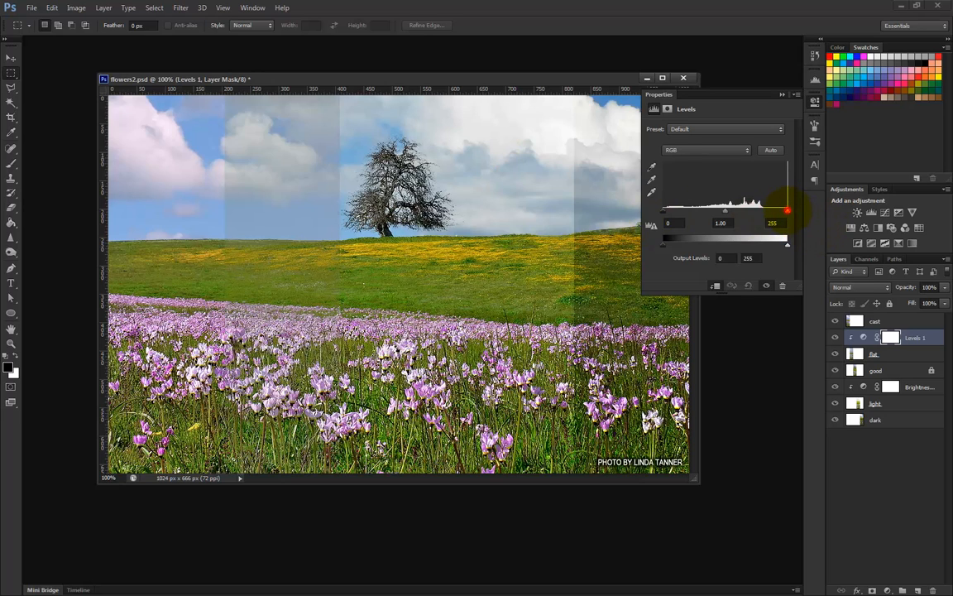
- Set the "flat" strip's input levels to black 0, midtone 0.83 and white 223, and collapse the Levels properties
mouse_move(788, 211)
left_mouse_down()
mouse_move(766, 211)
mouse_move(787, 211)
left_mouse_up()
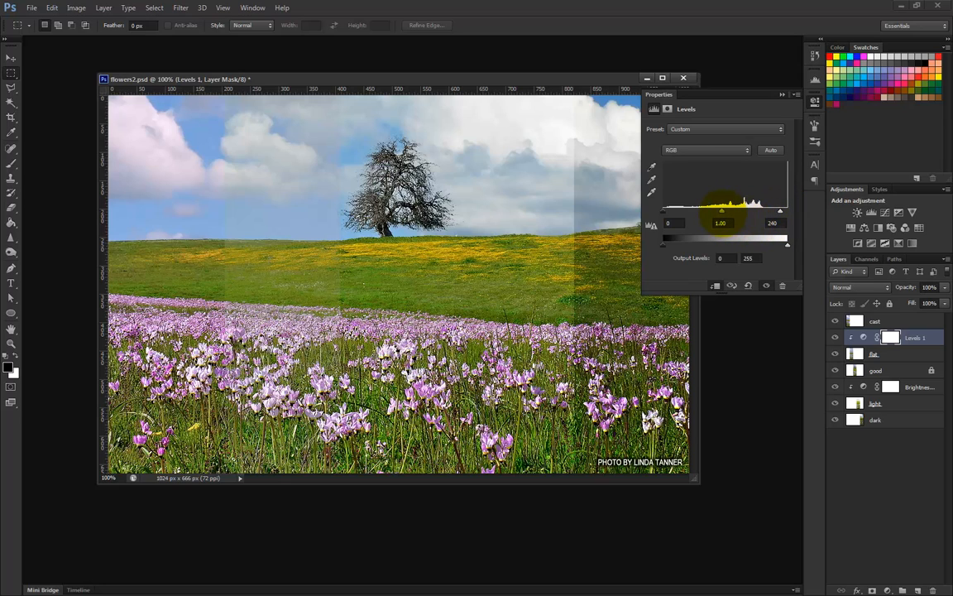
mouse_move(722, 212)
left_mouse_down()
mouse_move(775, 212)
mouse_move(730, 211)
left_mouse_up()
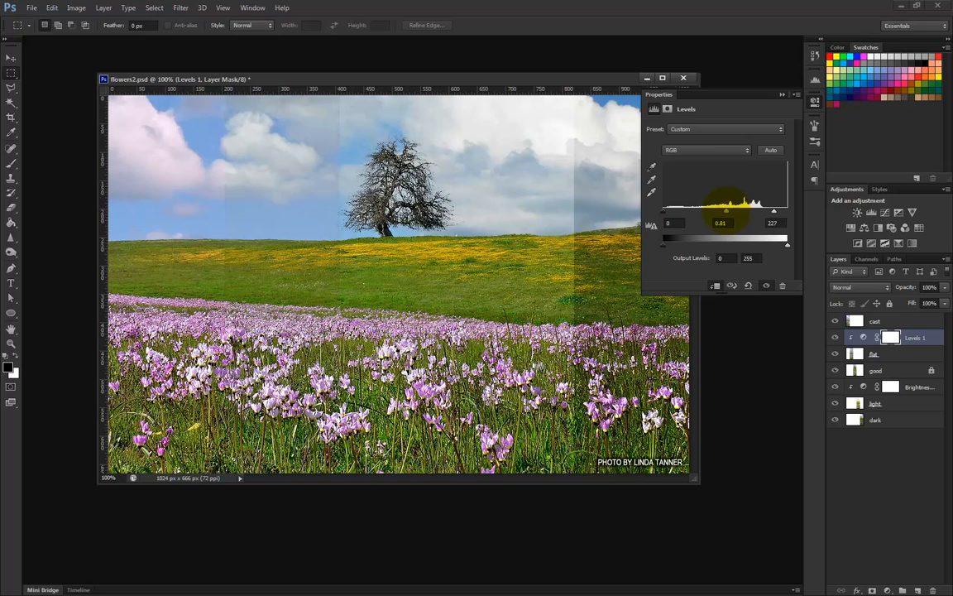
left_click_drag(775, 212, 771, 212)
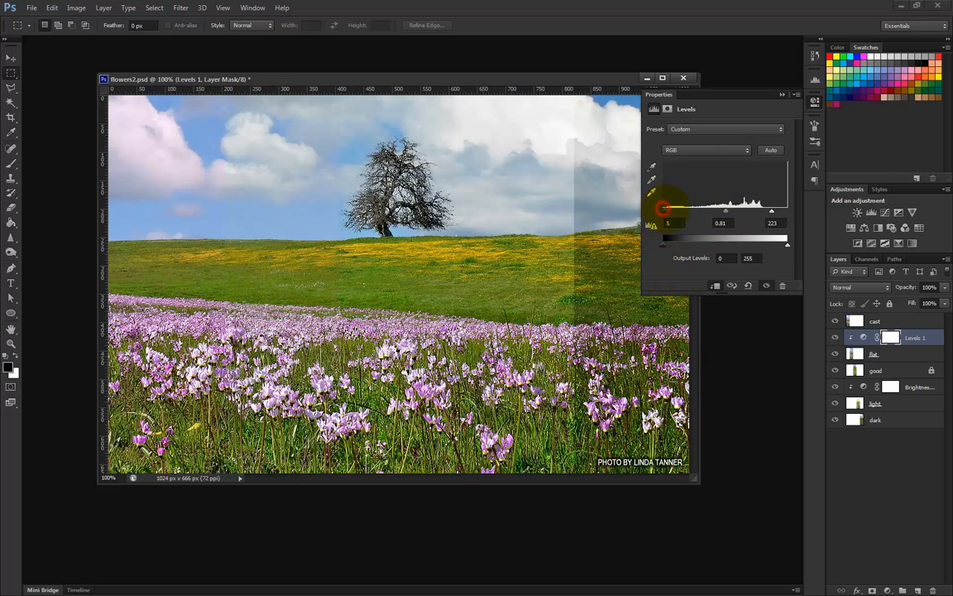
left_click_drag(669, 211, 638, 207)
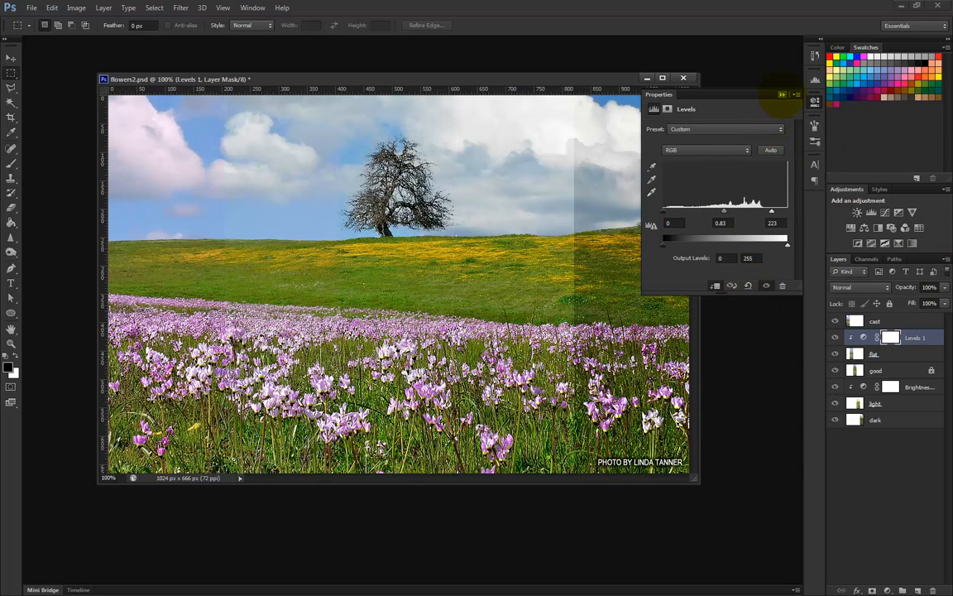
left_click(783, 95)
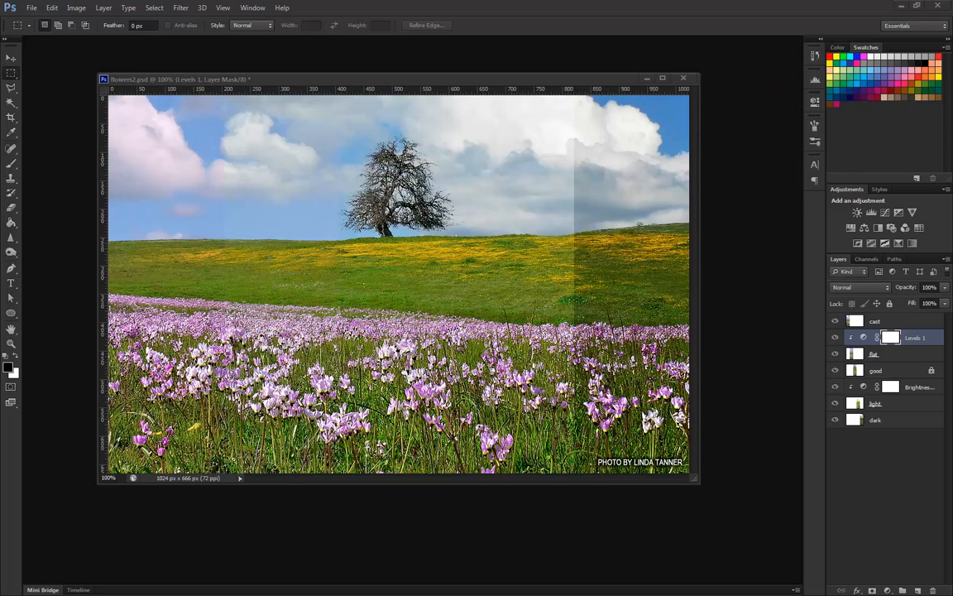
left_click(302, 81)
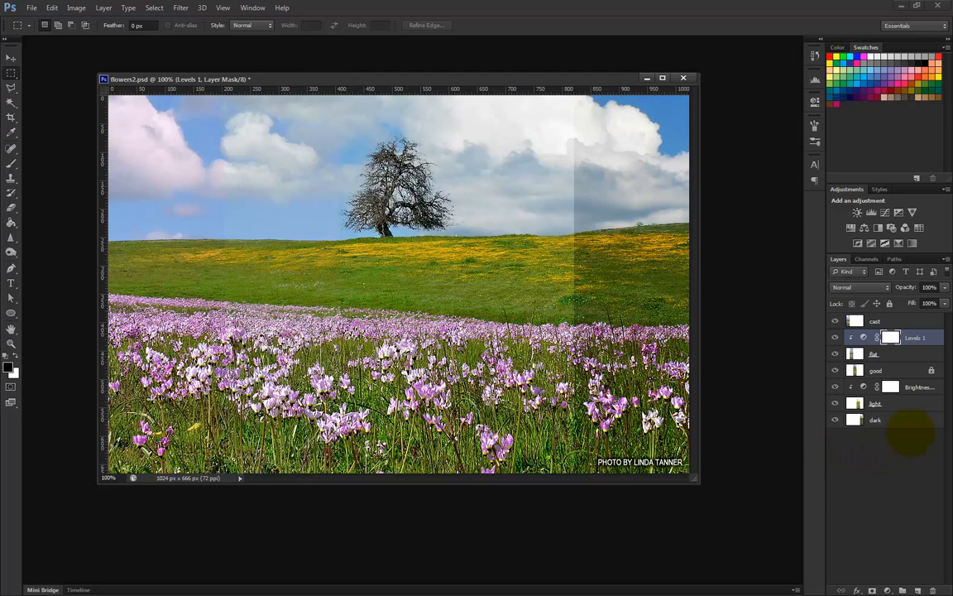
- Add a Curves adjustment layer above the "dark" layer and clip it to that layer
left_click(911, 422)
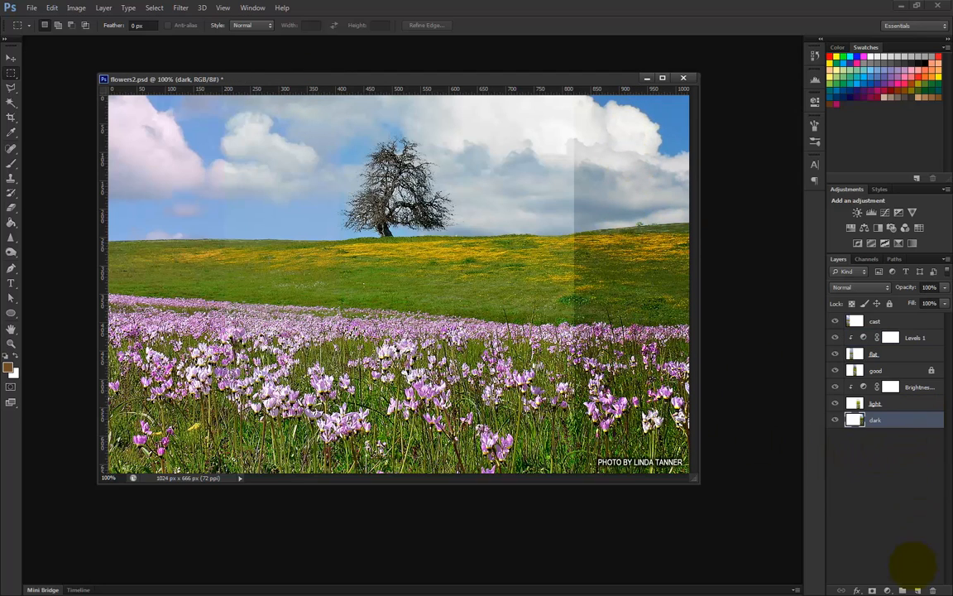
left_click(887, 591)
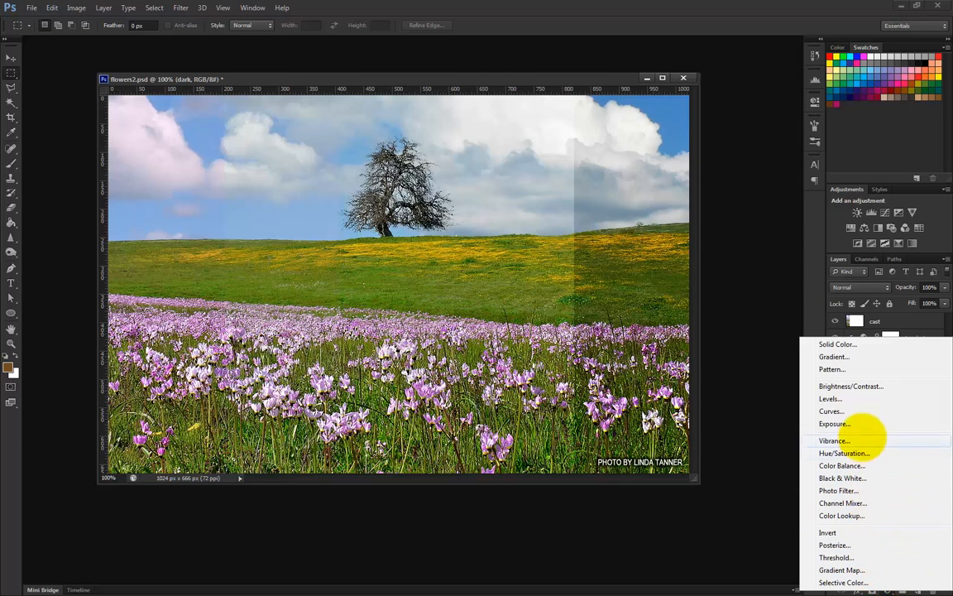
left_click(862, 410)
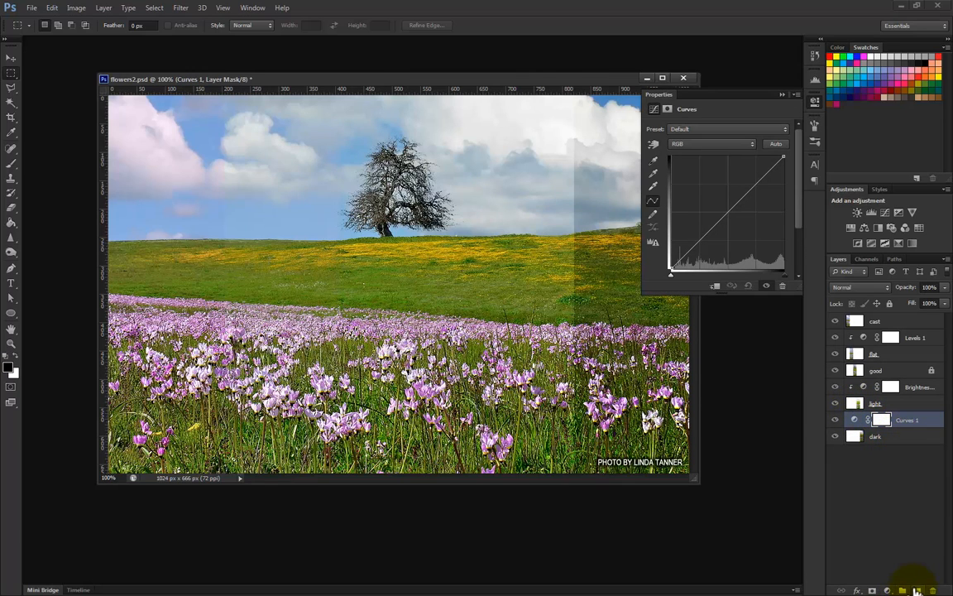
left_click_drag(910, 424, 911, 422)
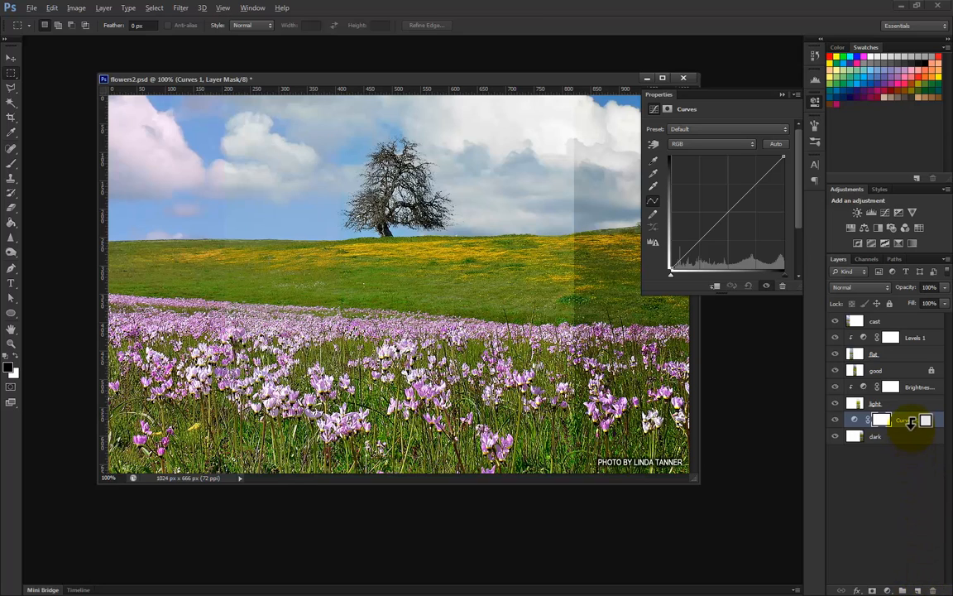
left_click(911, 422, "alt")
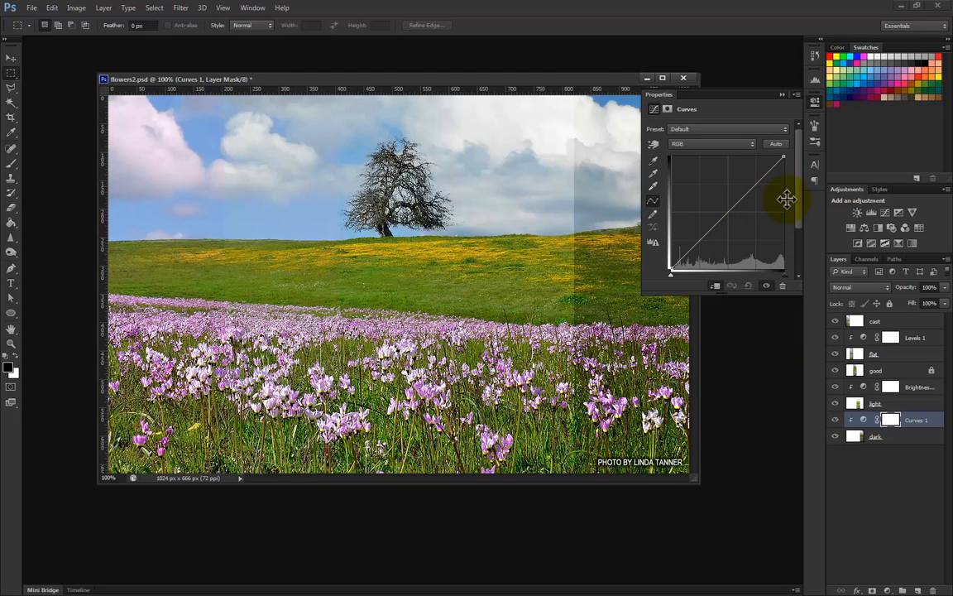
left_click_drag(727, 213, 754, 176)
left_click_drag(707, 225, 722, 206)
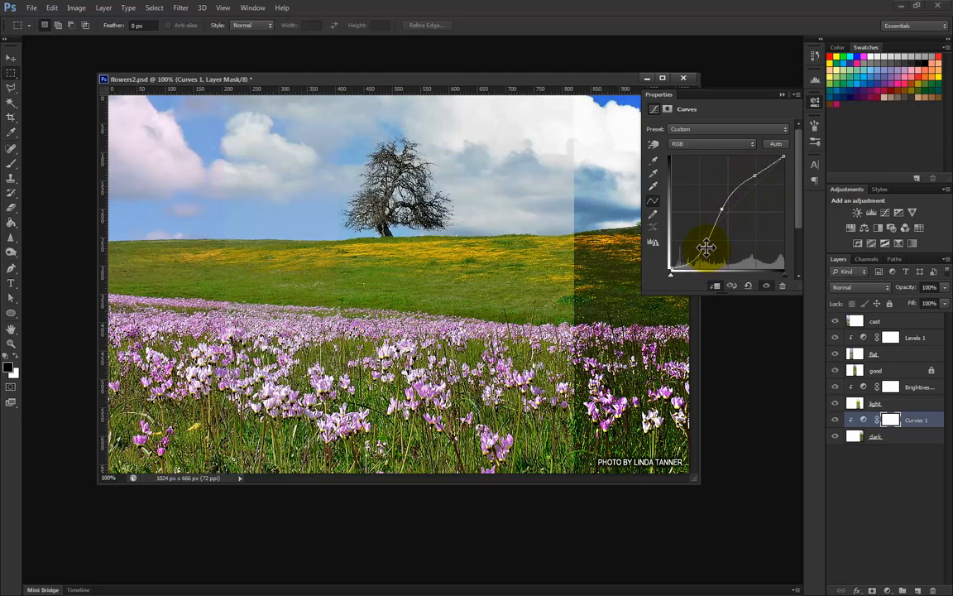
left_click_drag(703, 247, 673, 268)
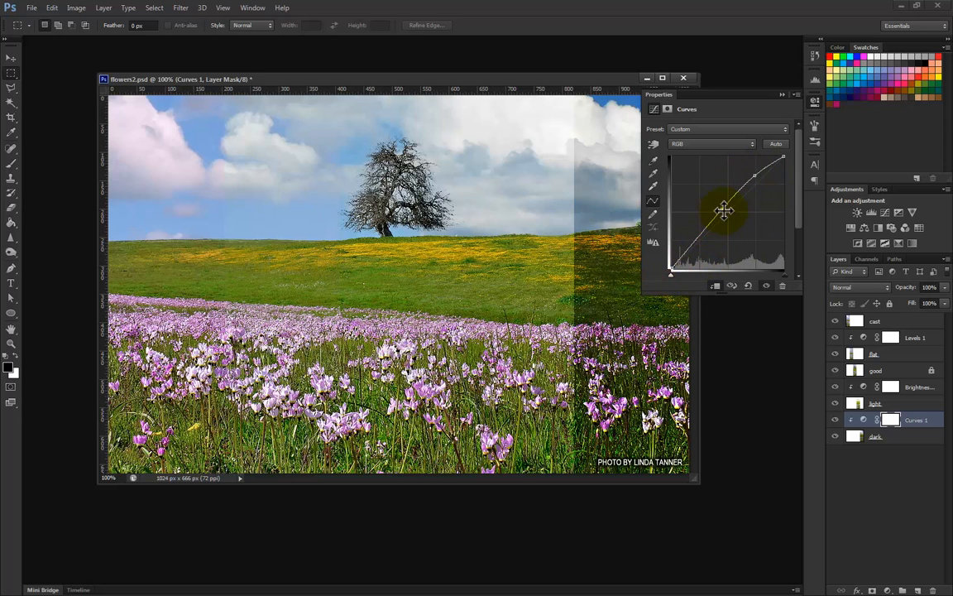
left_click_drag(724, 211, 633, 314)
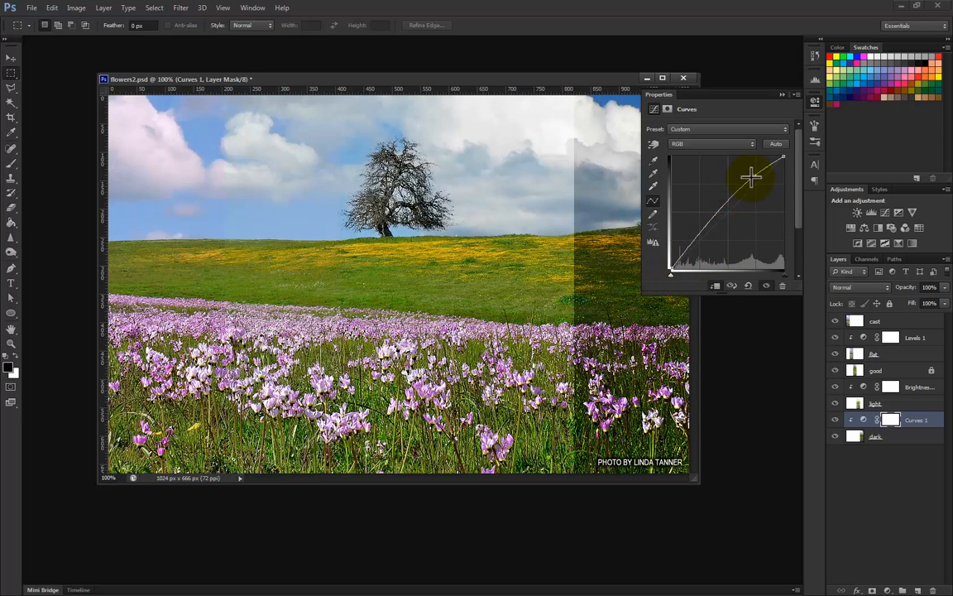
left_click_drag(750, 175, 792, 145)
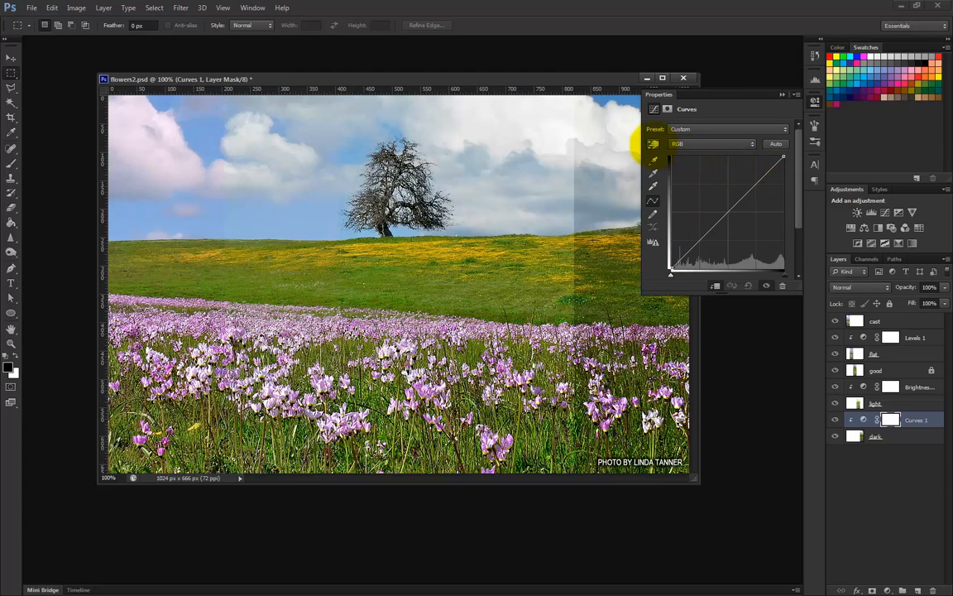
- Sample the cloud tone at the "dark" strip's edge with the on-image tool, lower its curve point until the strip matches, and collapse the Curves properties
left_click(653, 145)
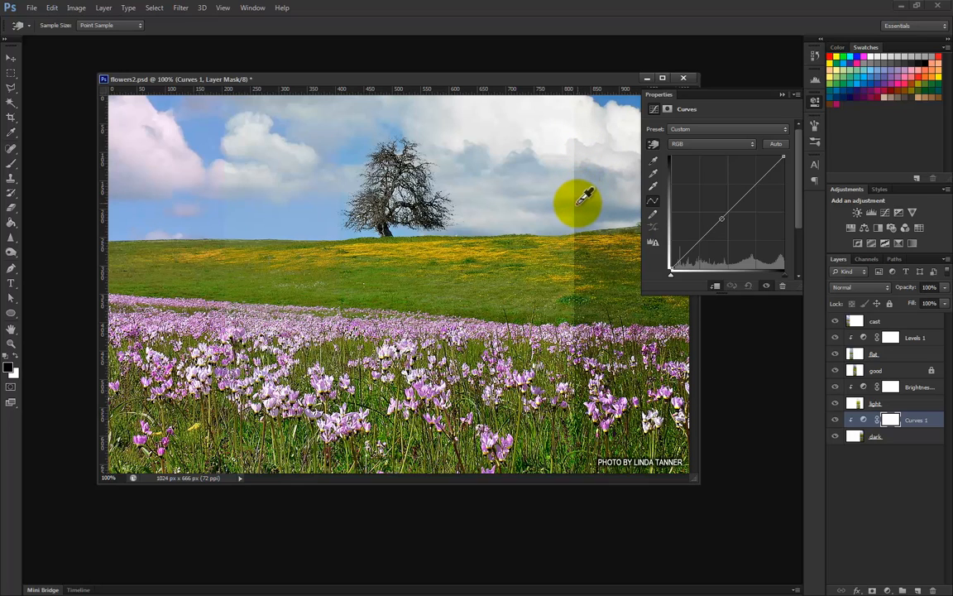
left_click(577, 204)
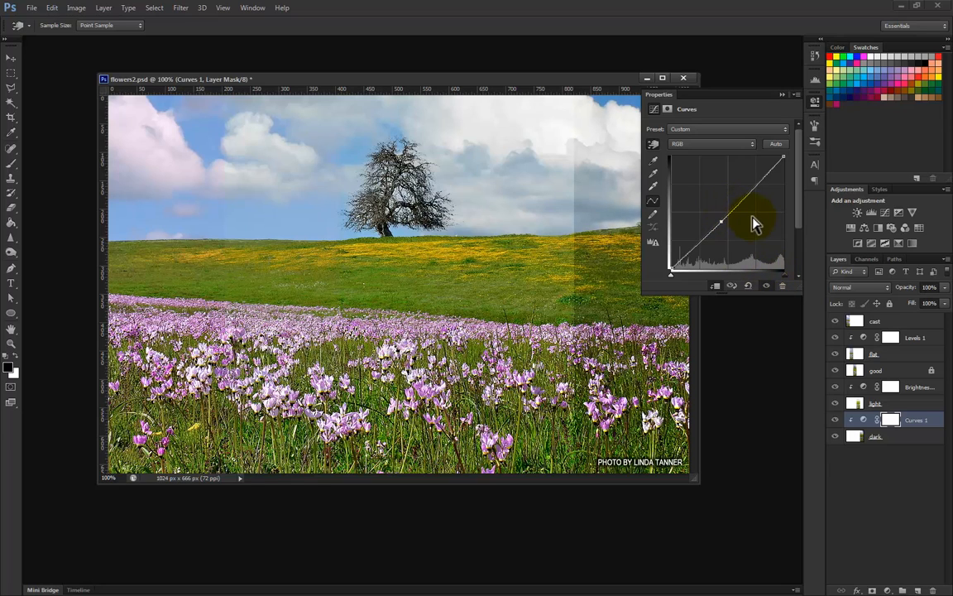
key("Down")
key("Down")
key("Down")
key("Down")
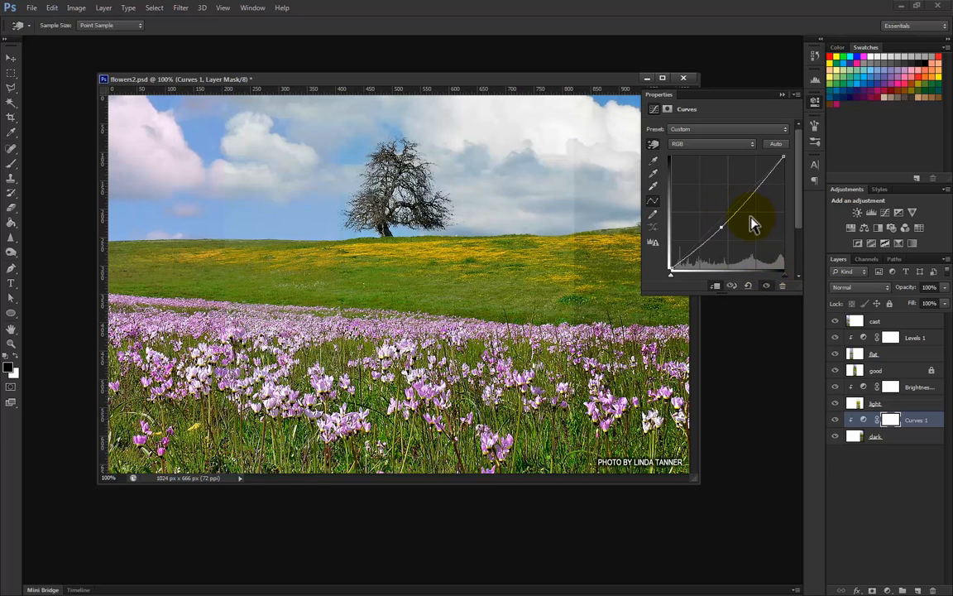
key("Down")
key("Down")
key("Down")
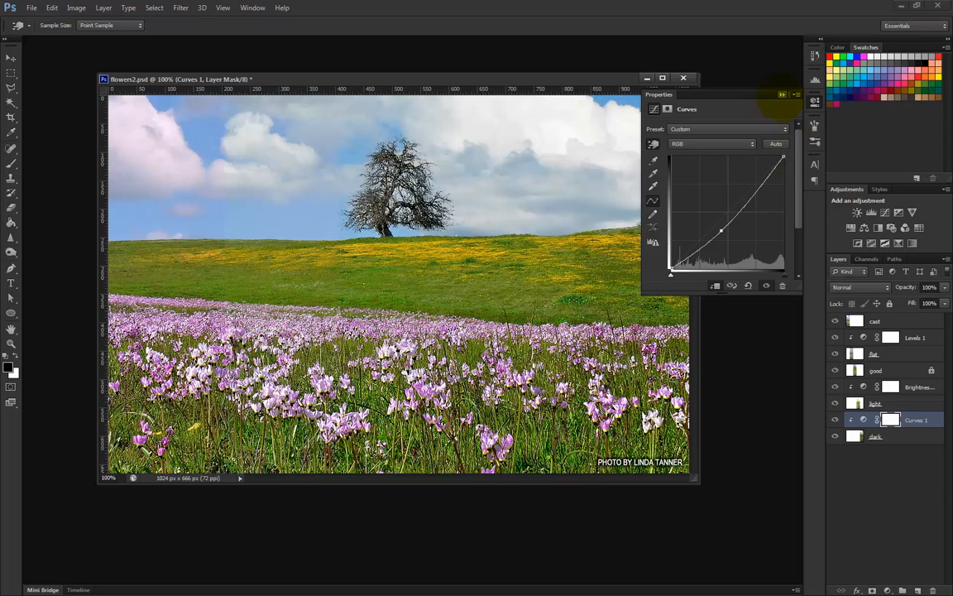
left_click(782, 94)
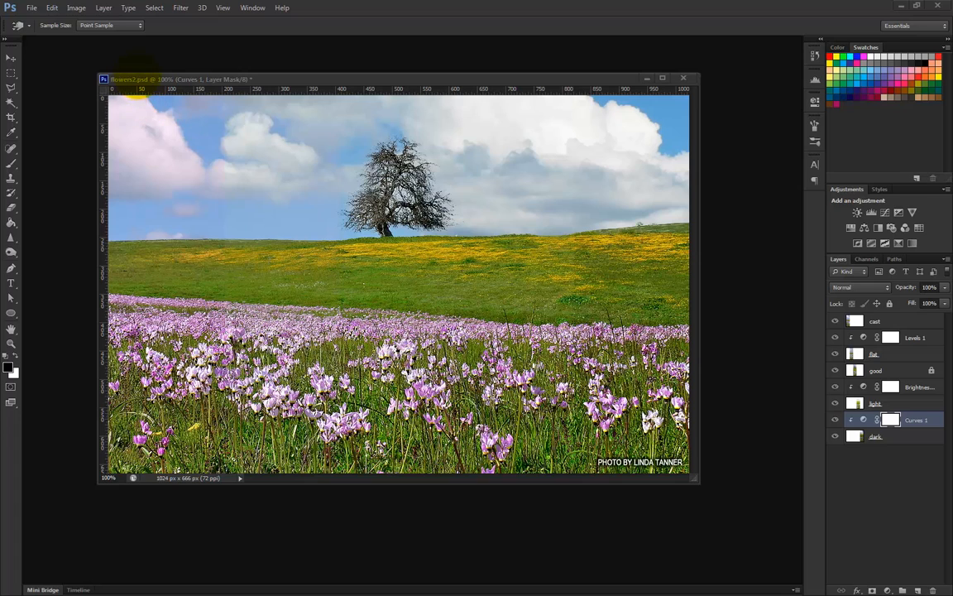
left_click(137, 75)
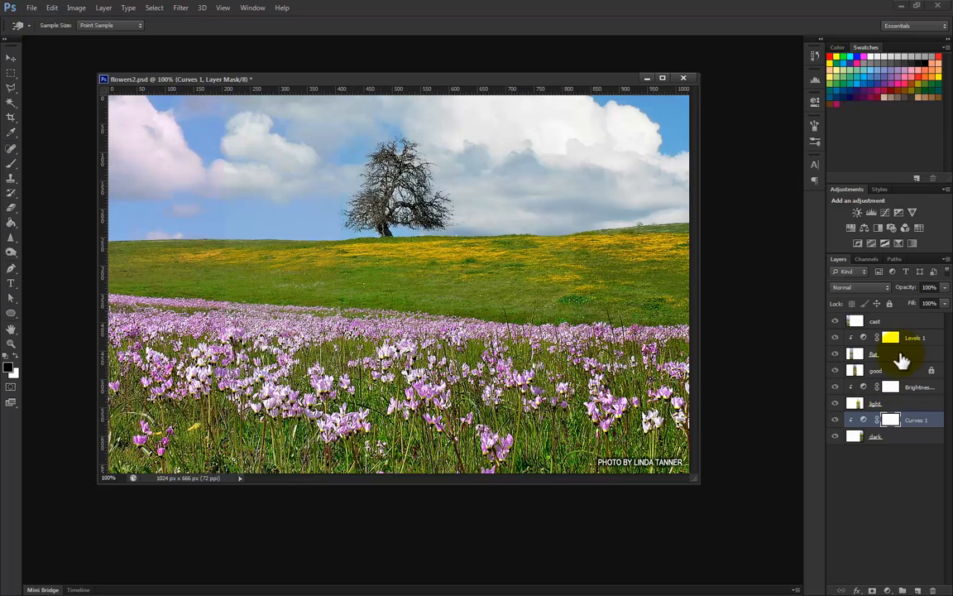
- Add a Selective Color adjustment layer above the "cast" layer and clip it to that layer
left_click(903, 323)
key("m")
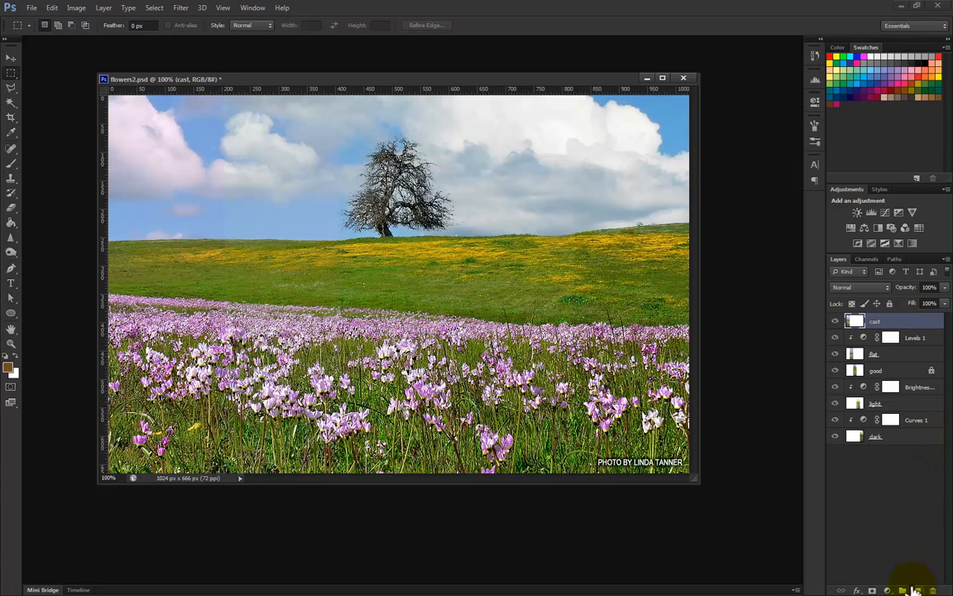
left_click(887, 591)
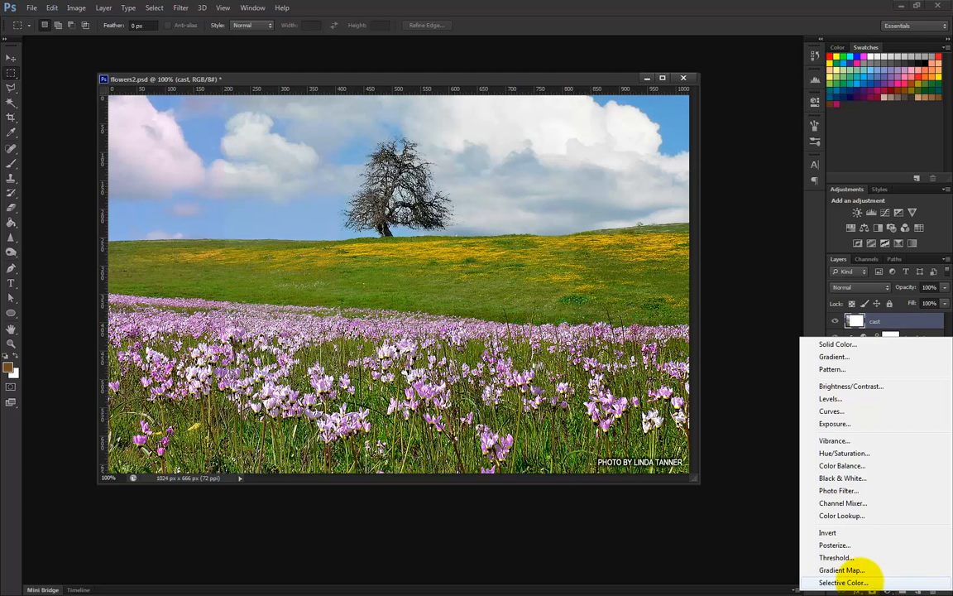
left_click(853, 581)
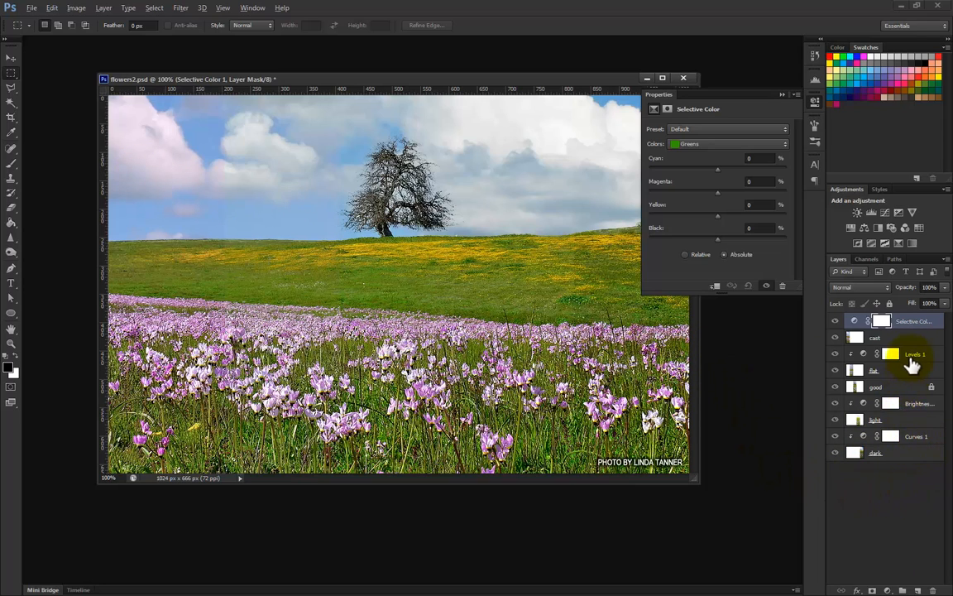
left_click_drag(913, 358, 913, 321)
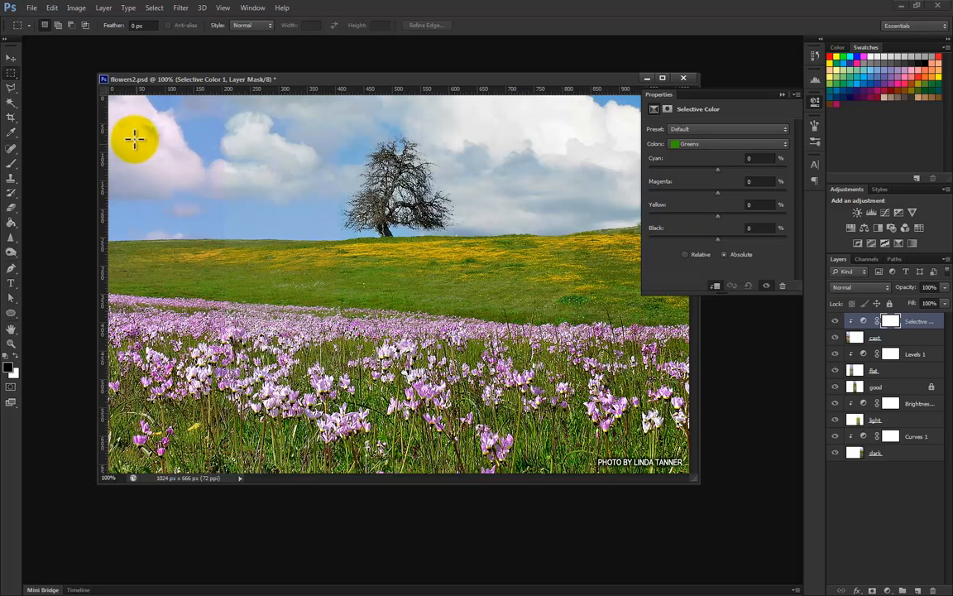
- Set Magenta to -7% for the Whites in the "cast" strip's Selective Color adjustment
left_click(710, 145)
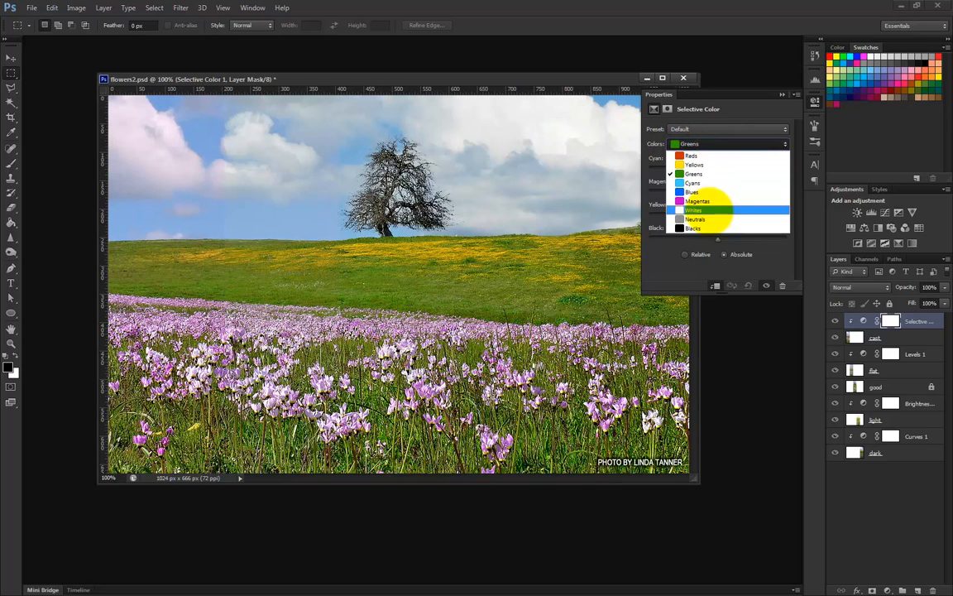
left_click(704, 210)
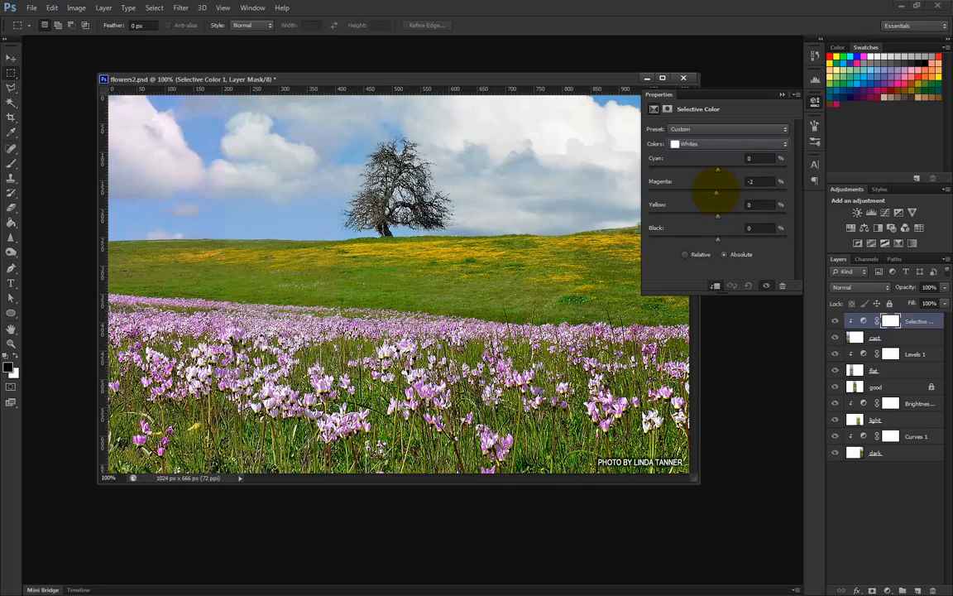
double_click(762, 181)
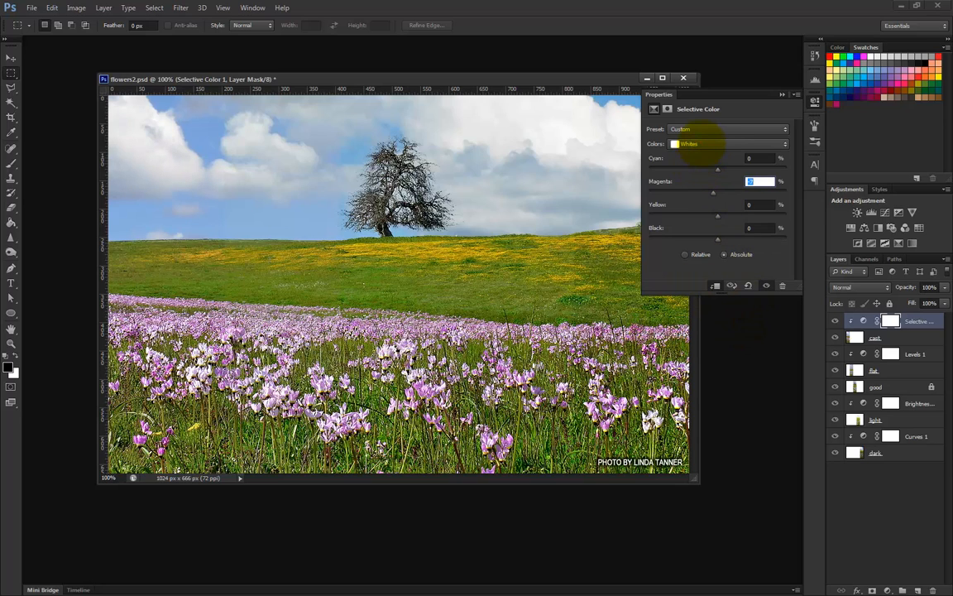
- Set the Neutrals to Magenta -3% and Black +3% in the "cast" strip's Selective Color adjustment
left_click(694, 145)
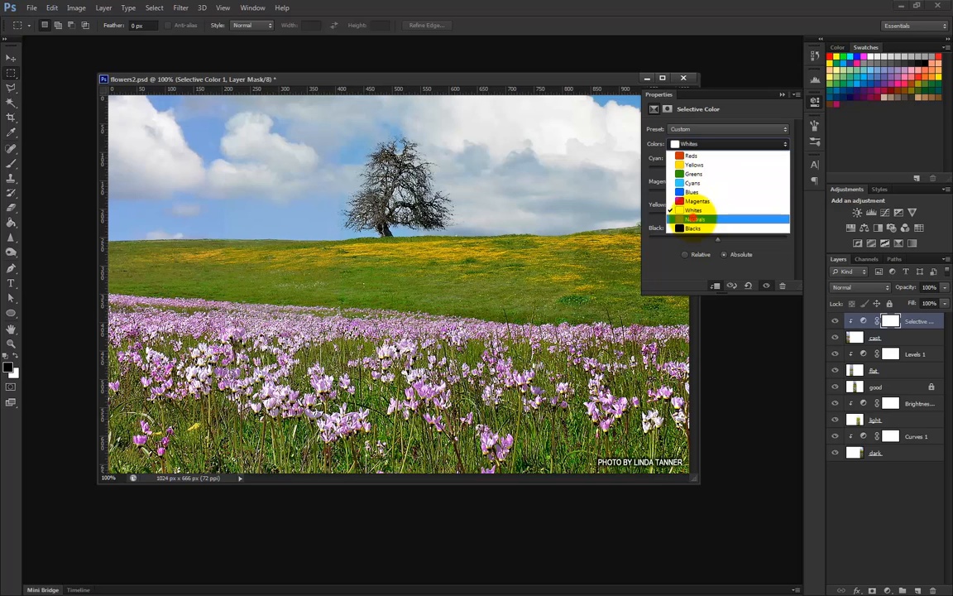
left_click(694, 219)
left_click(759, 184)
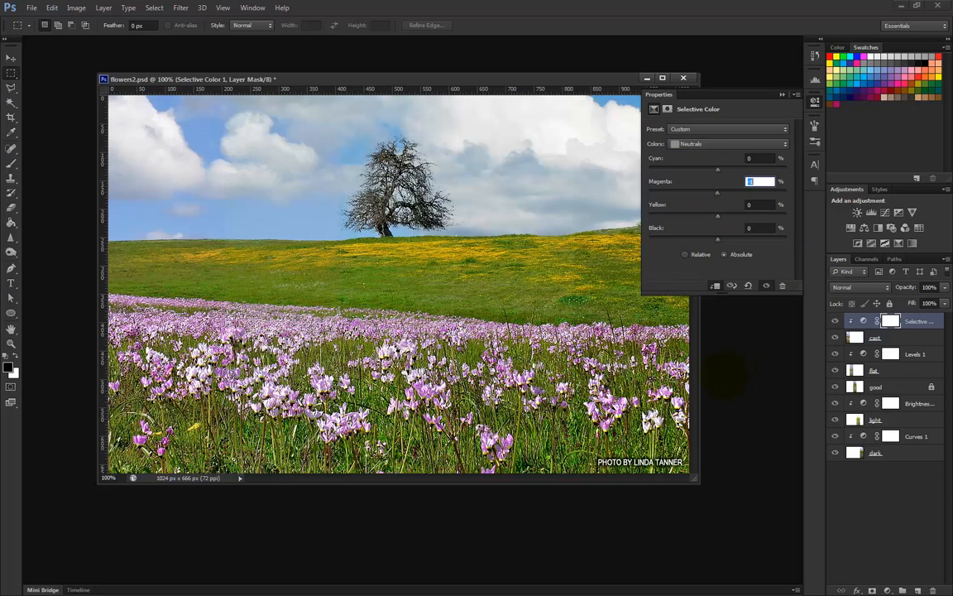
key("Down")
key("Down")
key("Down")
key("Down")
left_click(753, 227)
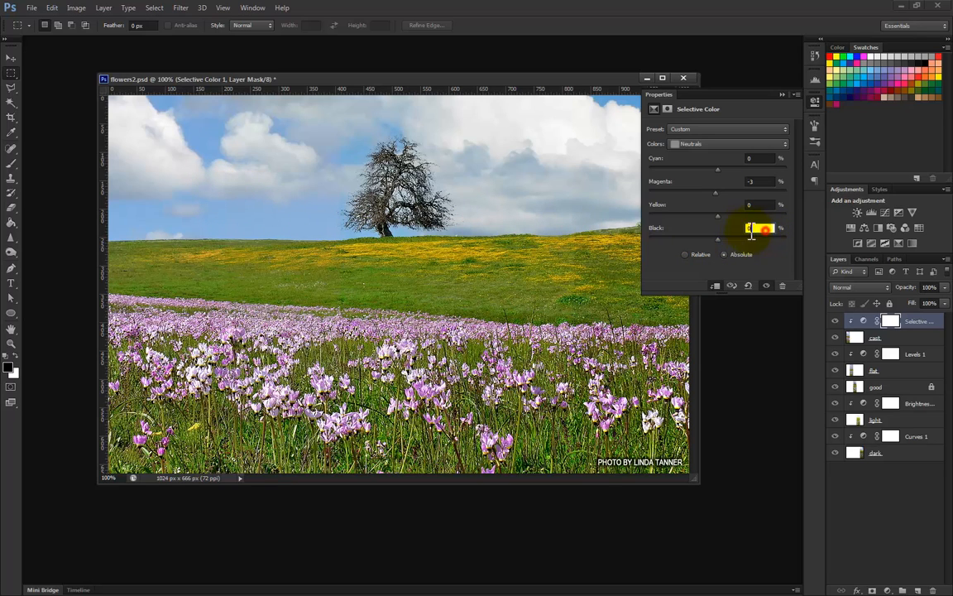
key("Up")
key("Up")
key("Up")
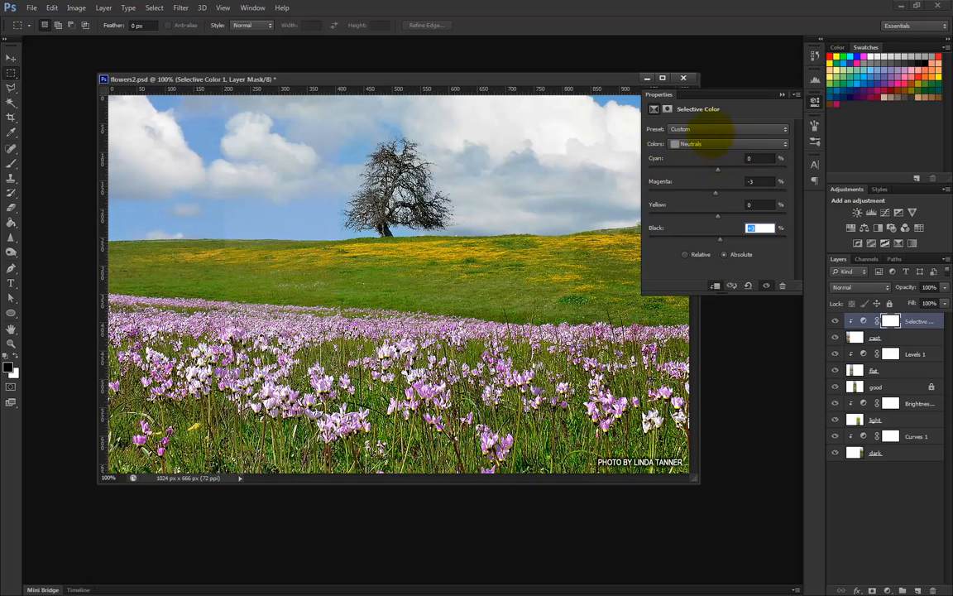
- Set the Cyans to Magenta -12% and Cyan -6% in the "cast" strip's Selective Color adjustment
left_click(708, 146)
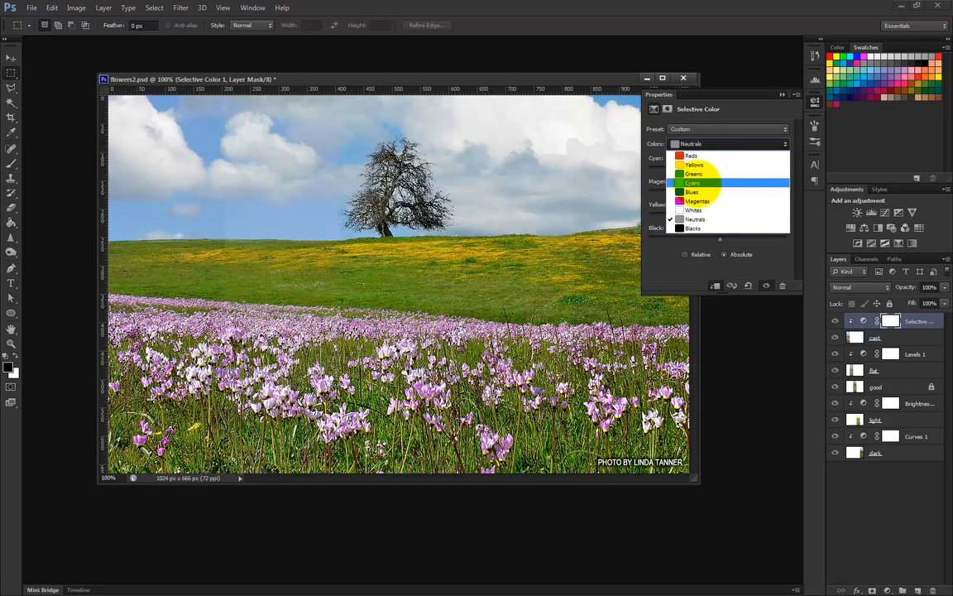
left_click(693, 182)
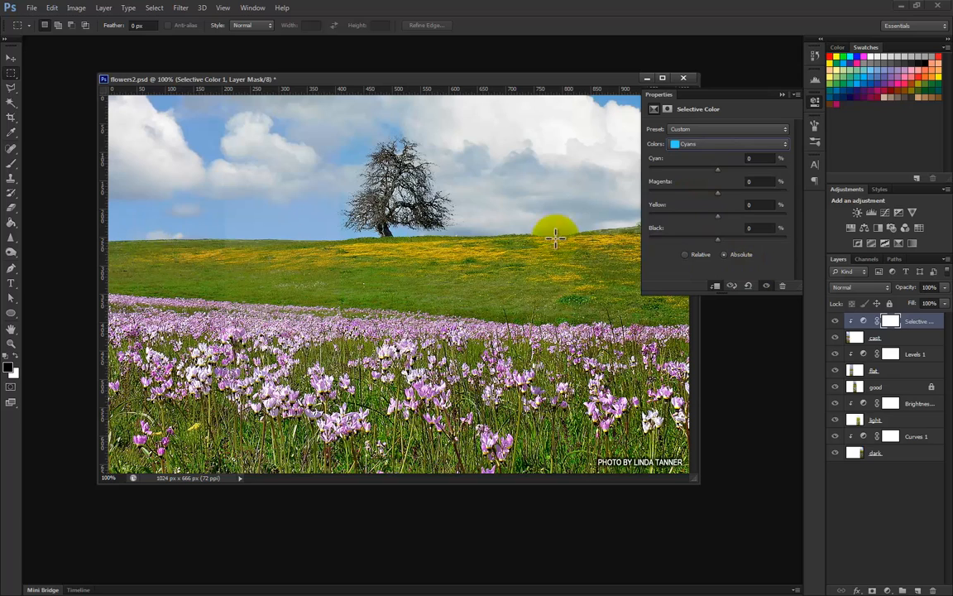
left_click(760, 181)
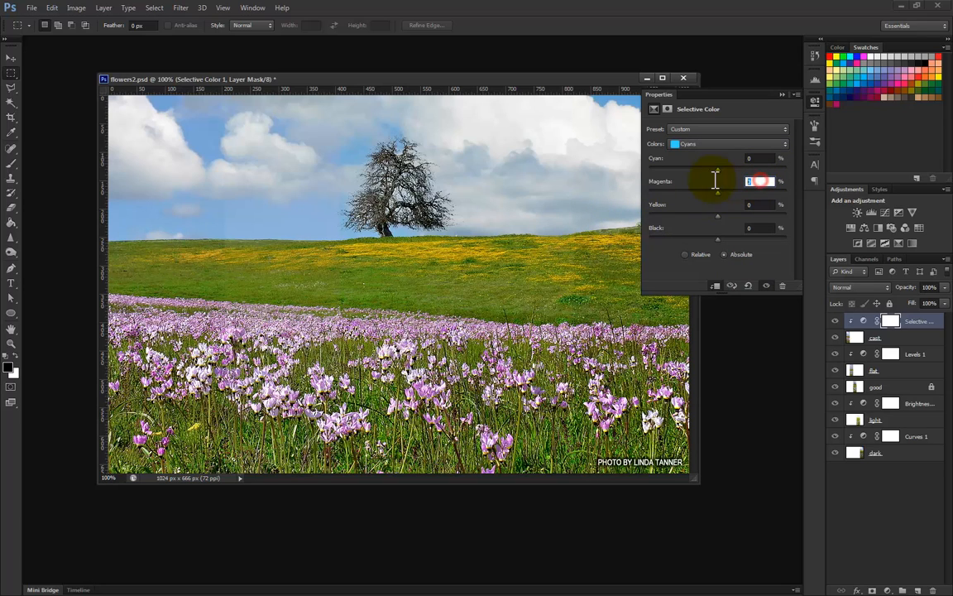
key("Down")
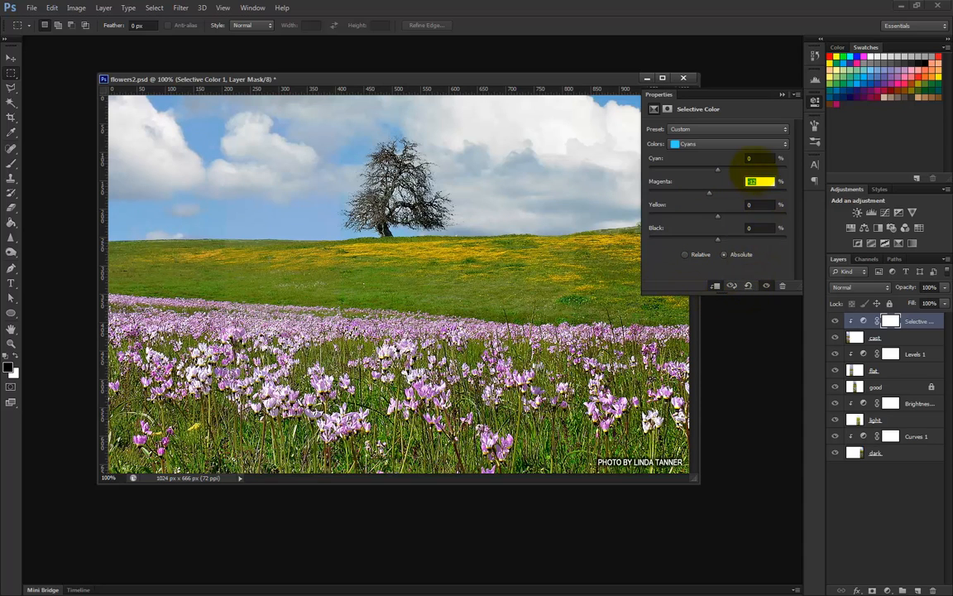
left_click(760, 158)
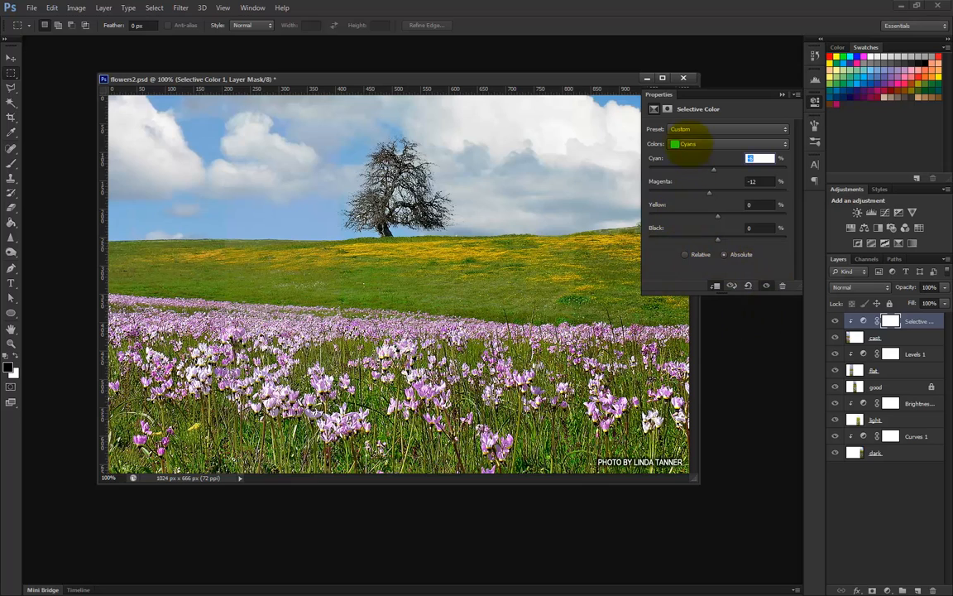
- Set Magenta to -7% for the Greens in the "cast" strip's Selective Color adjustment
left_click(687, 144)
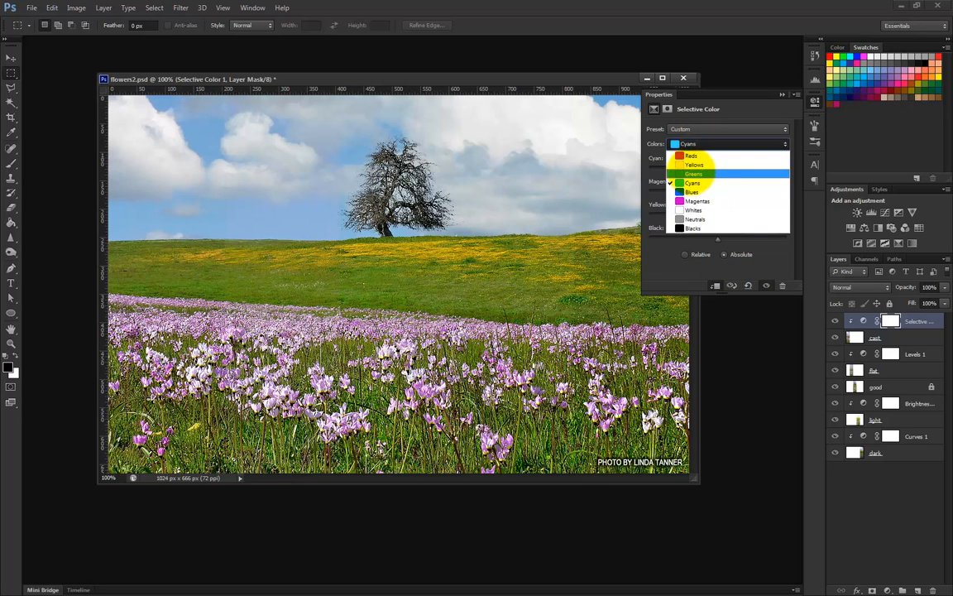
left_click(699, 175)
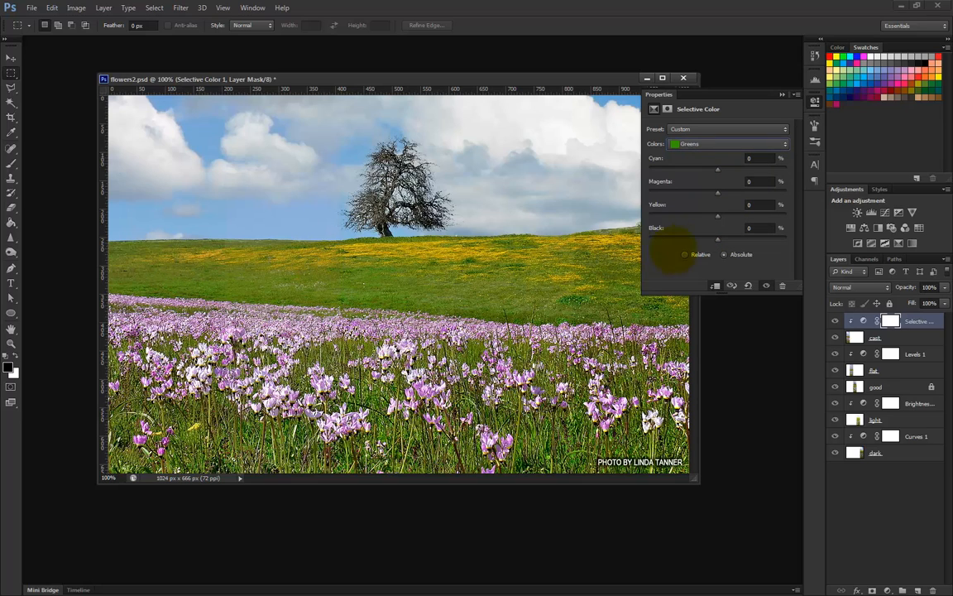
left_click(755, 181)
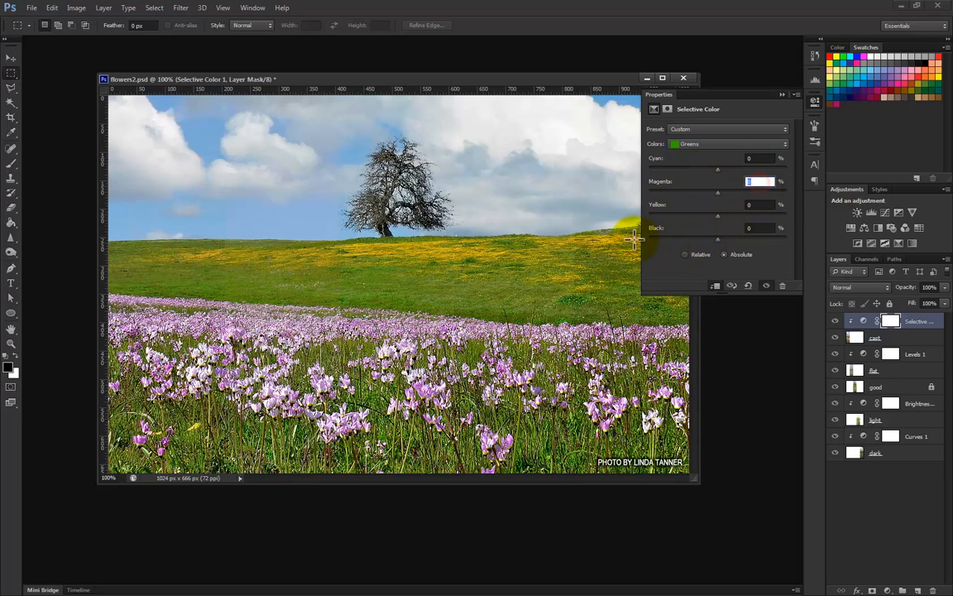
key("Down")
key("Down")
key("Down")
key("Down")
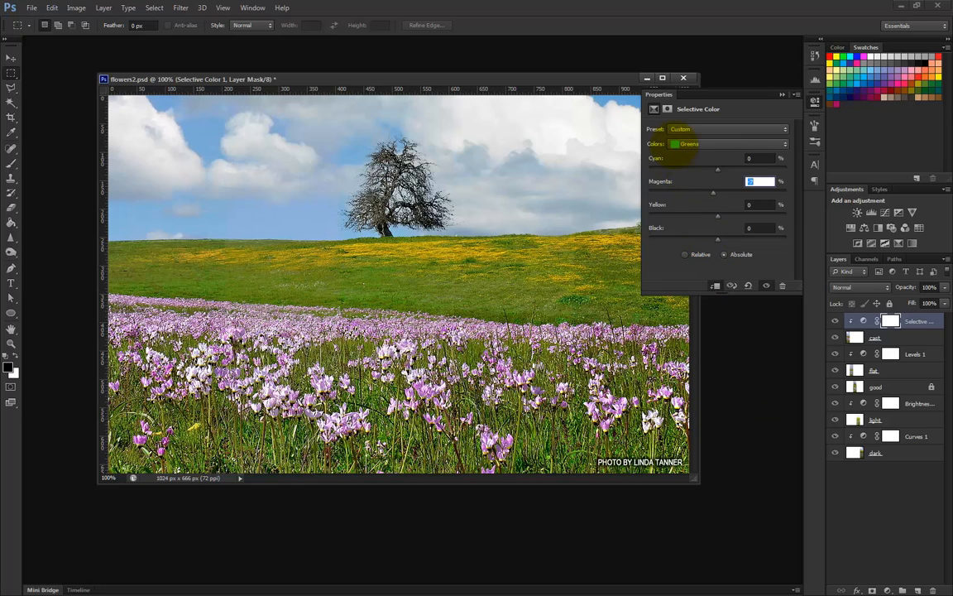
- Revise the Cyans to Magenta -6% and Black -3%, and collapse the Selective Color properties
left_click(675, 144)
left_click(690, 182)
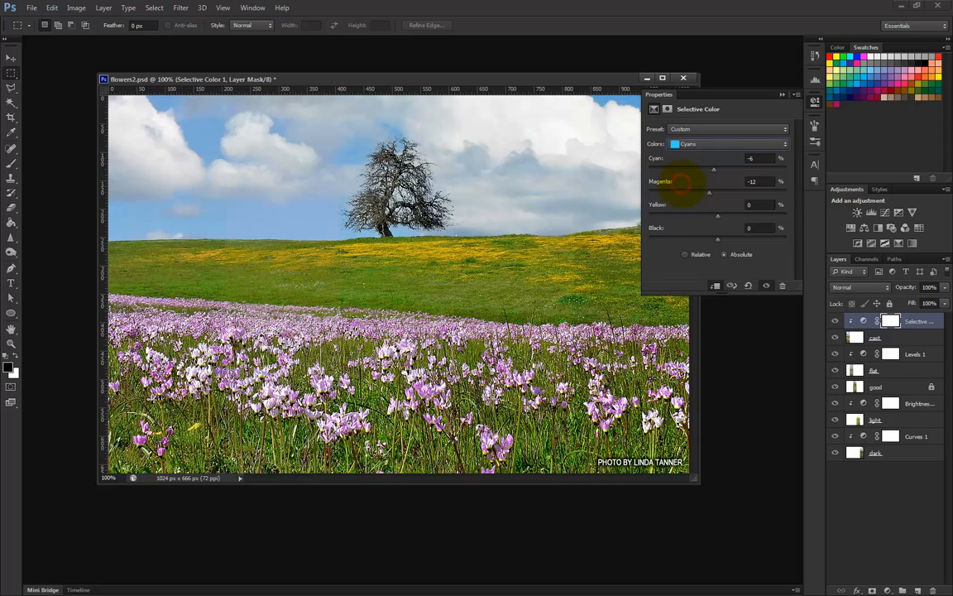
left_click(753, 183)
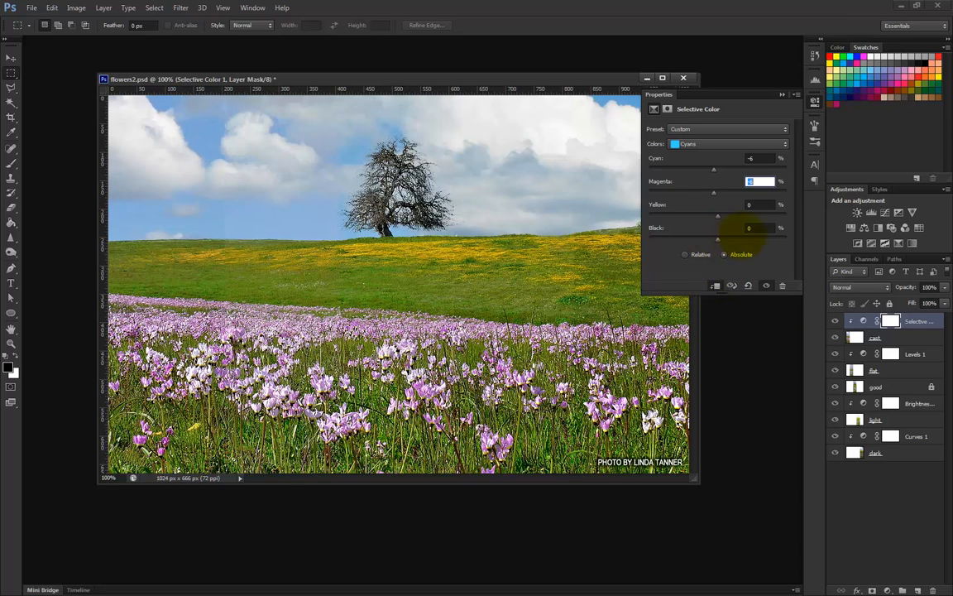
left_click(756, 227)
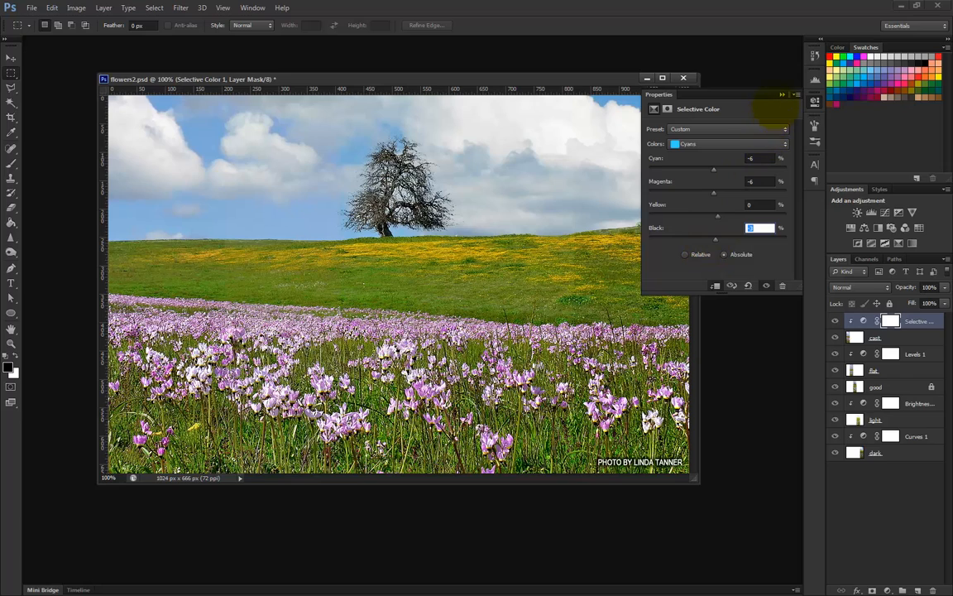
left_click(781, 93)
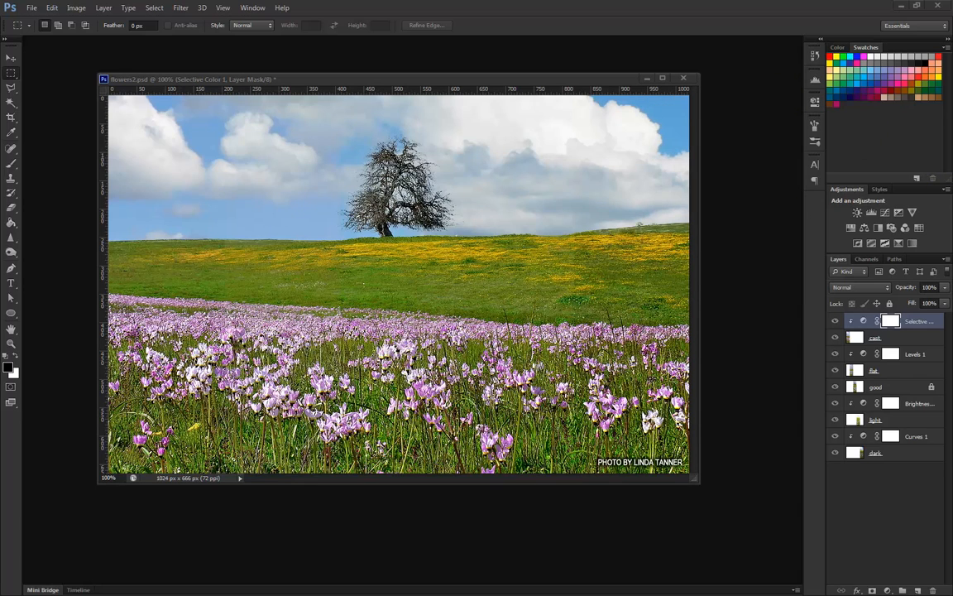
left_click(296, 81)
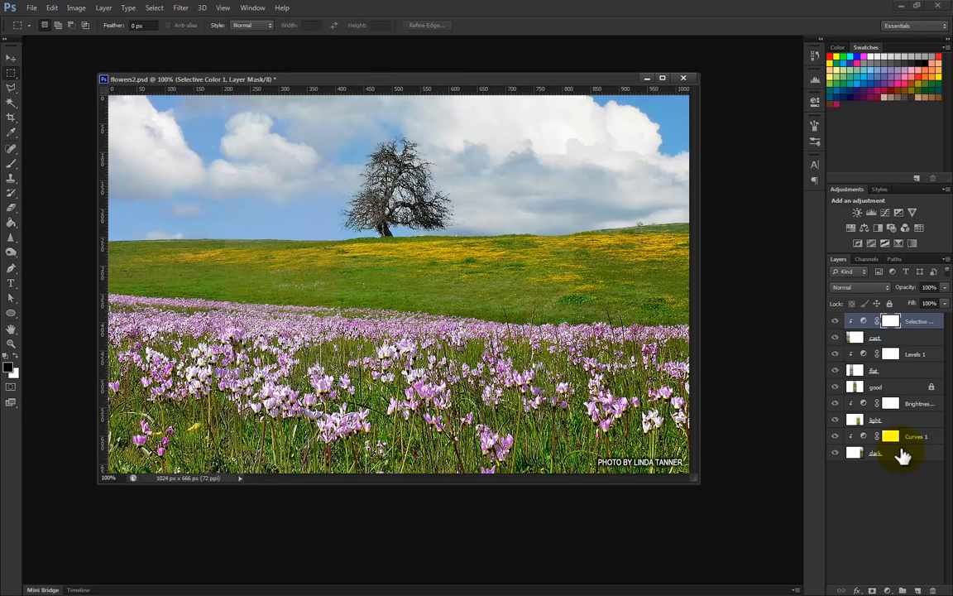
left_click(76, 8)
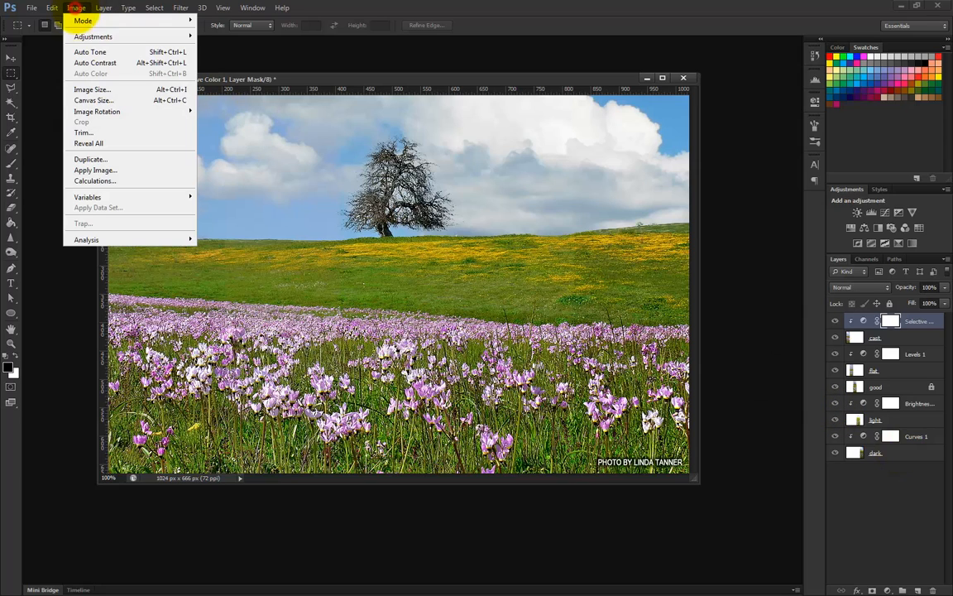
mouse_move(80, 36)
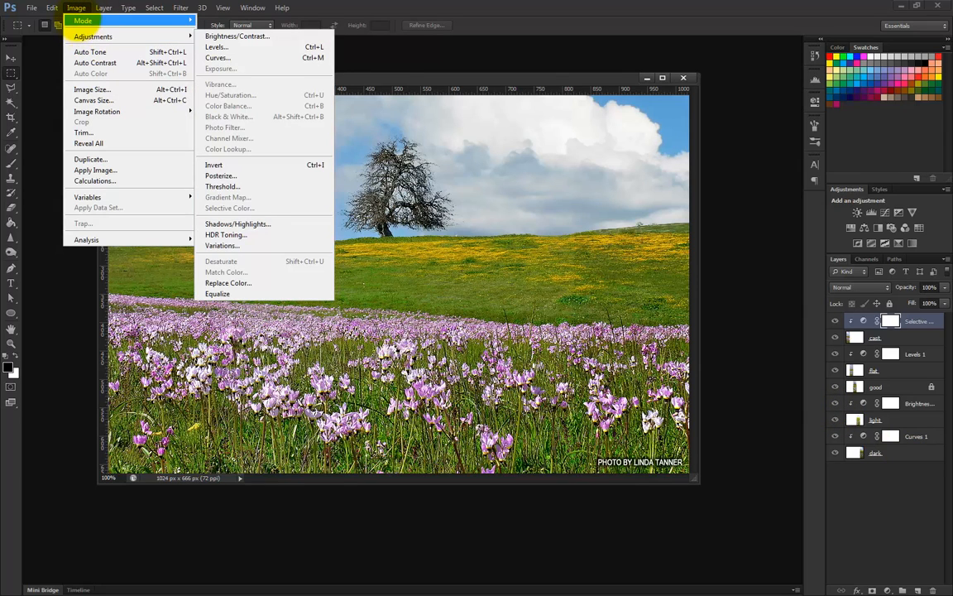
left_click(78, 10)
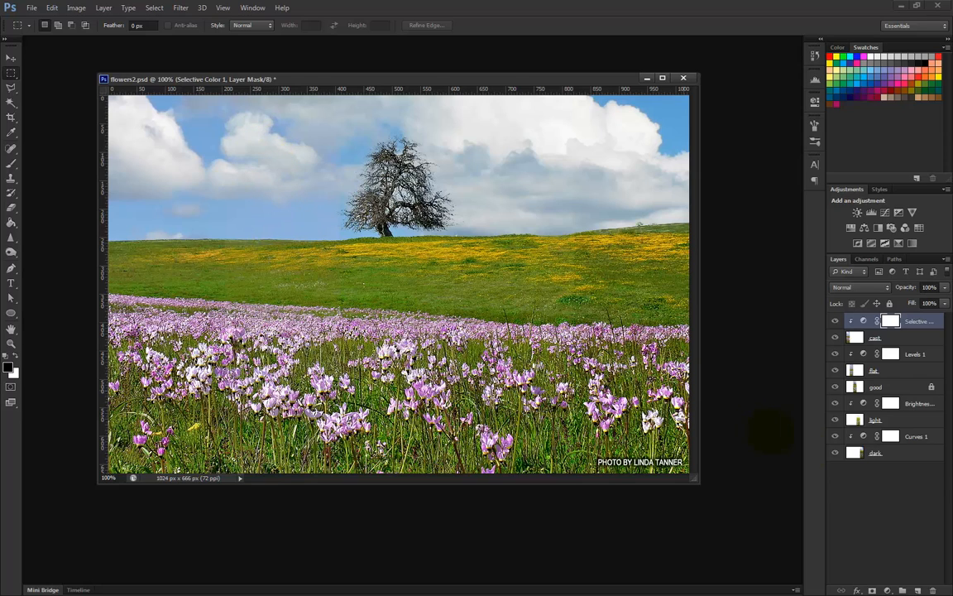
- Revise the "flat" strip's Levels adjustment to an RGB midtone of 0.80 and a Green midtone of 1.03, and collapse its properties
left_click(865, 356)
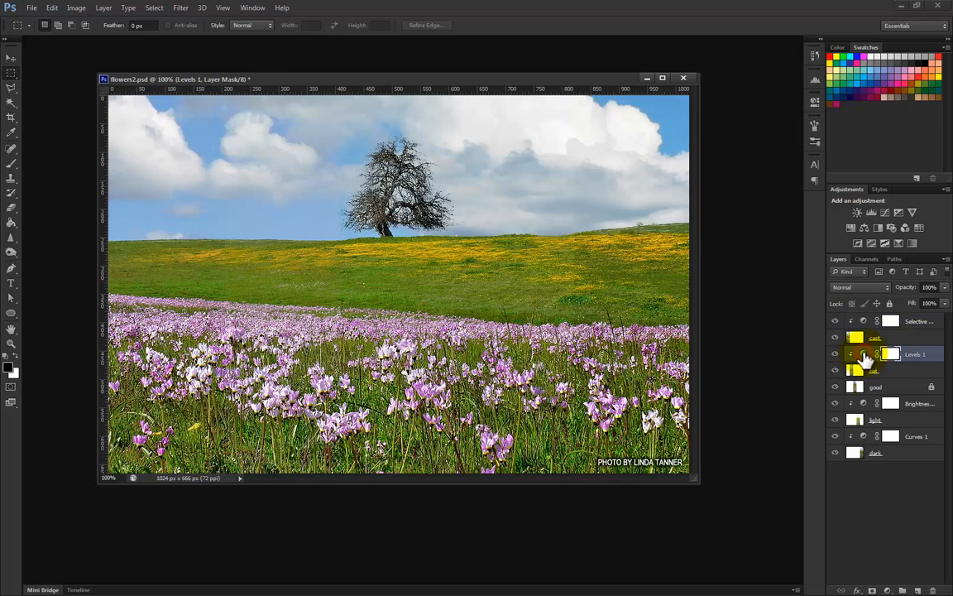
left_click(864, 356)
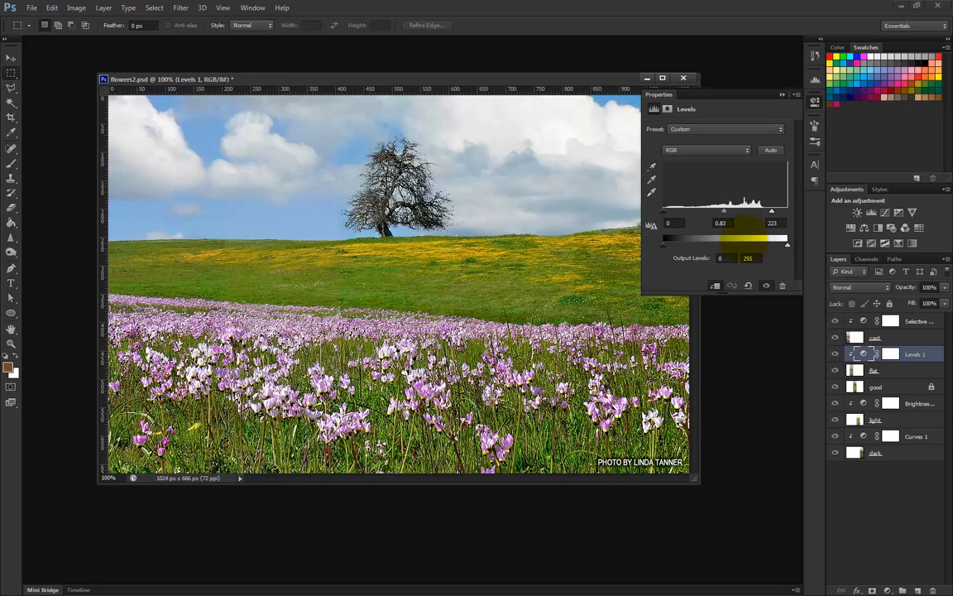
left_click_drag(723, 211, 725, 210)
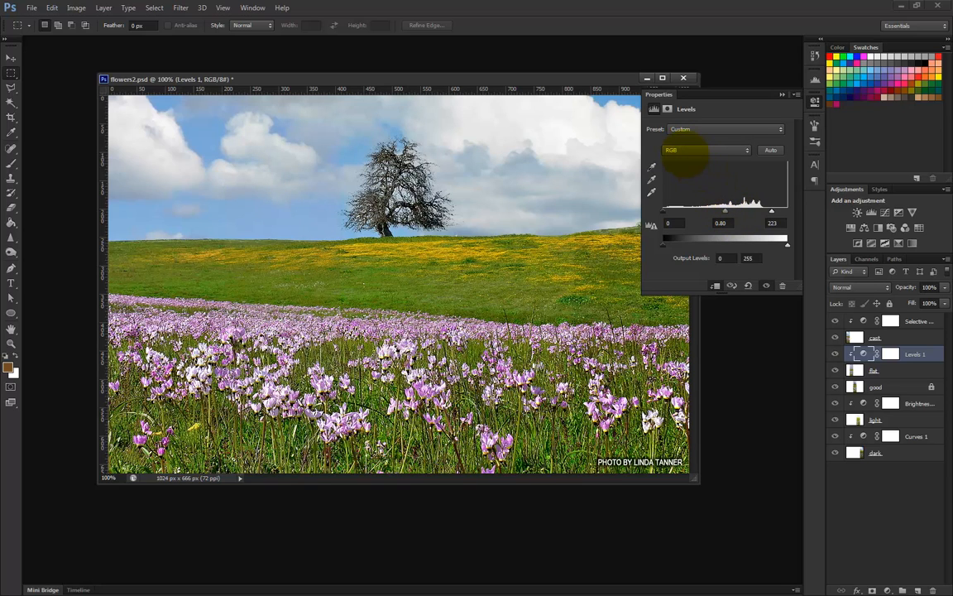
left_click(686, 151)
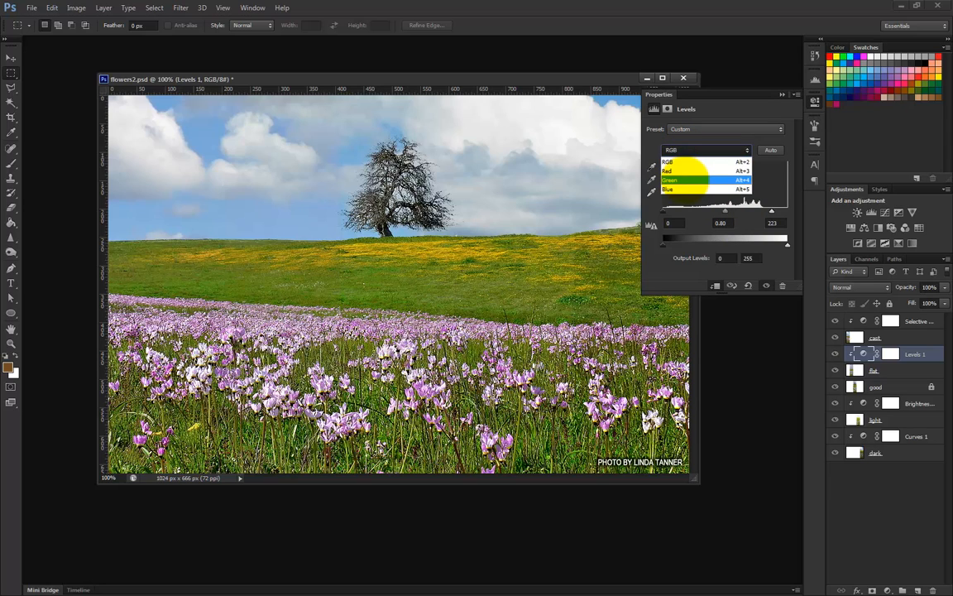
left_click(686, 178)
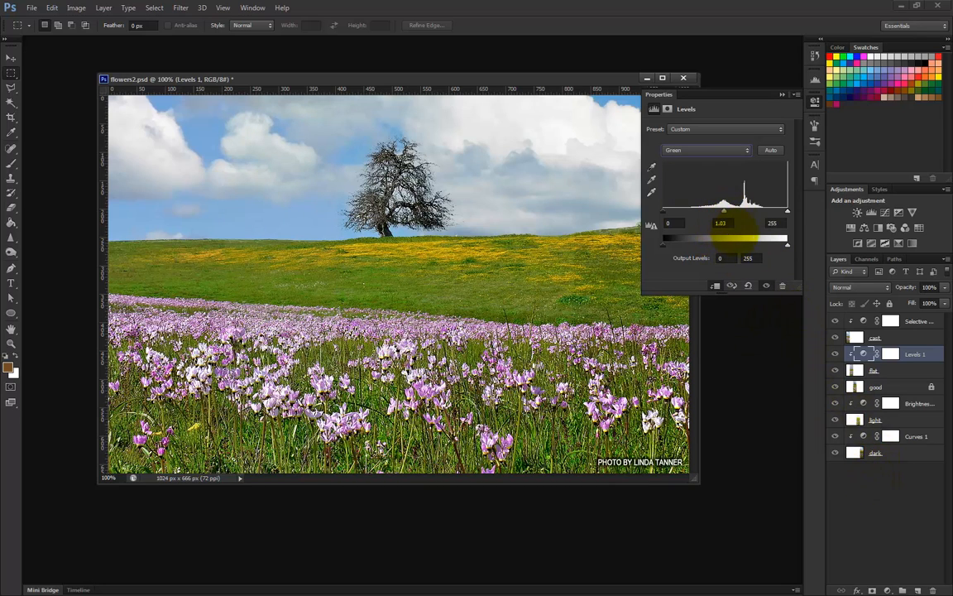
left_click(692, 152)
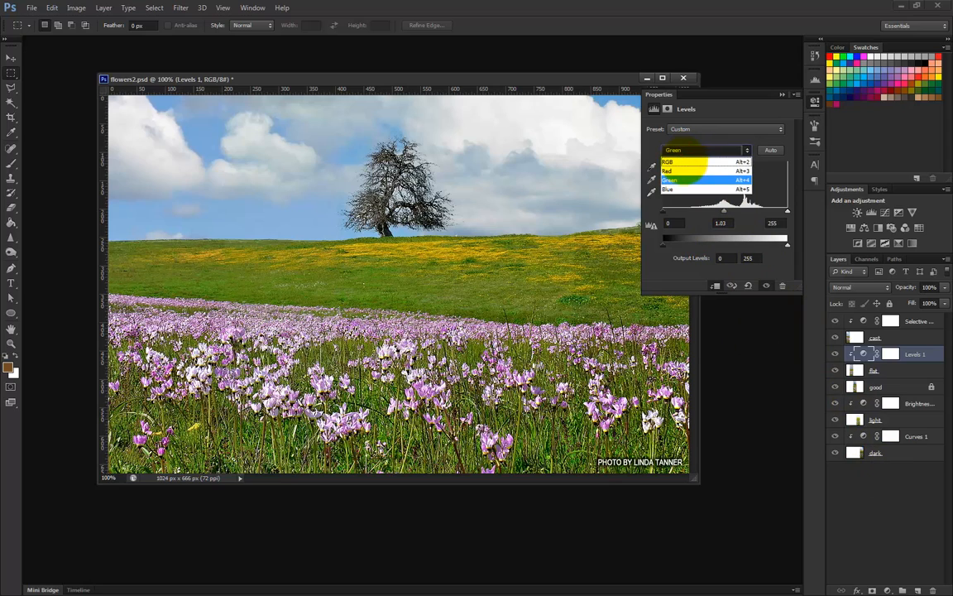
left_click(686, 162)
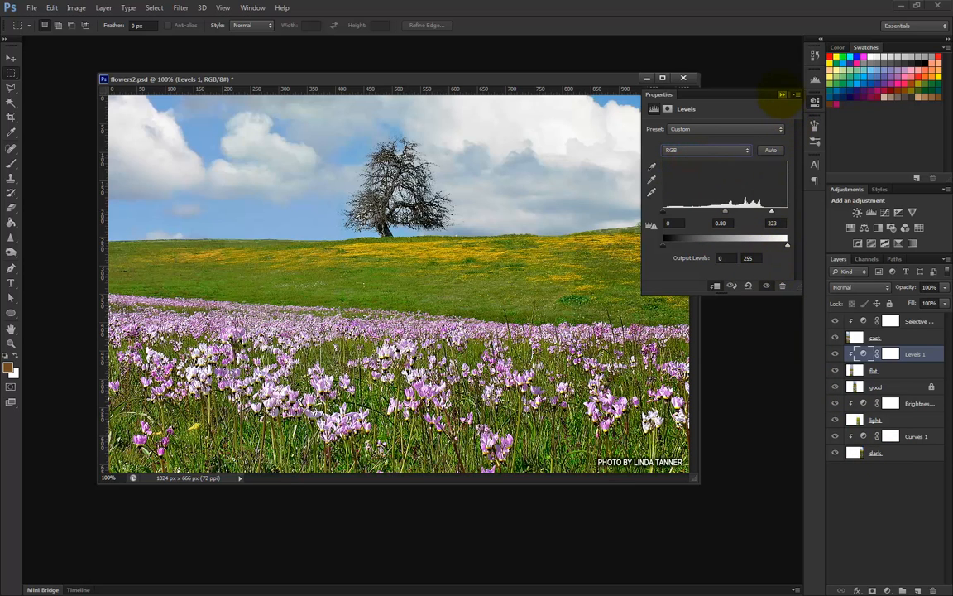
left_click(782, 95)
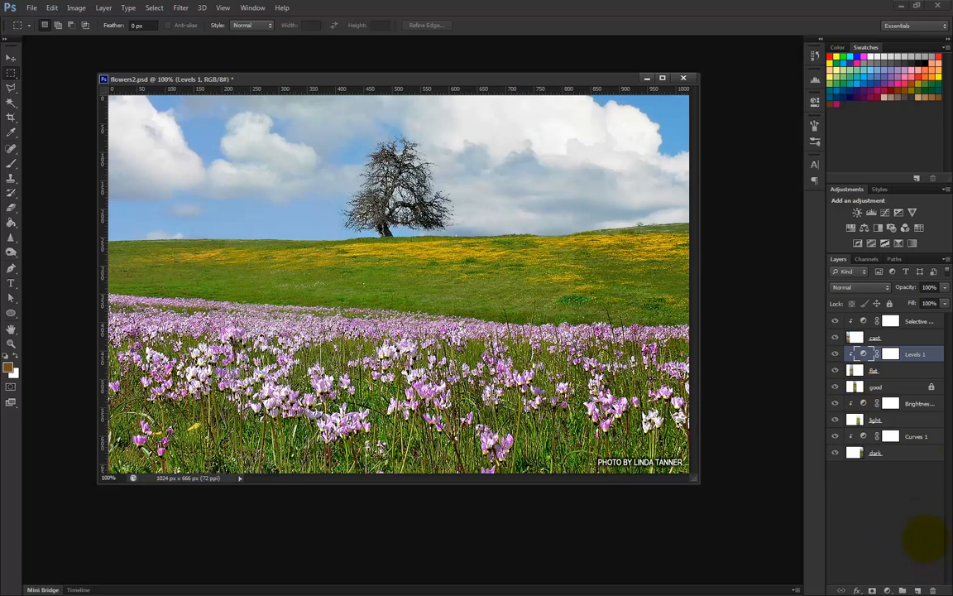
- Add a second Levels adjustment layer with default values above Levels 1, clip it to the "flat" strip, and collapse its properties
left_click(888, 591)
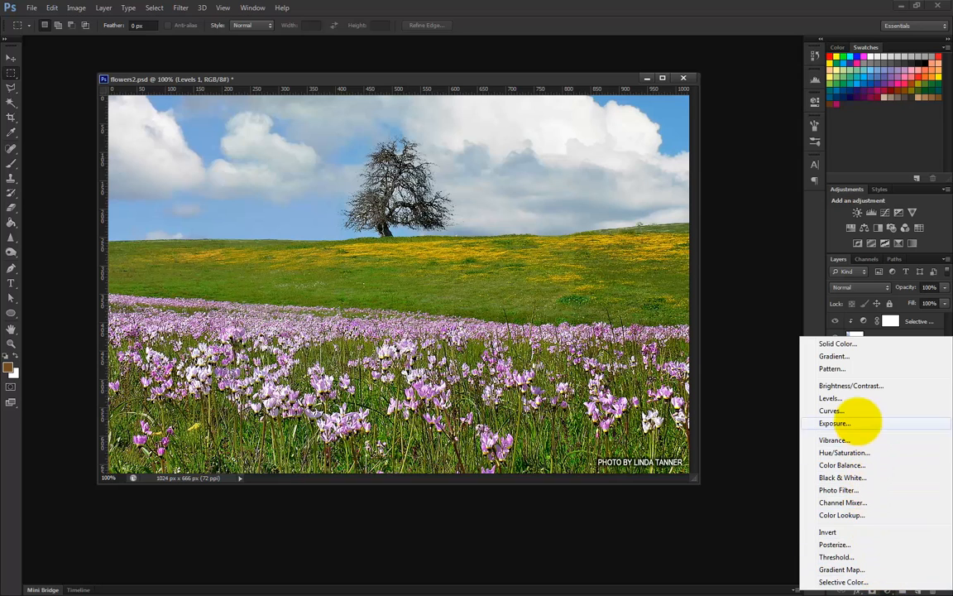
left_click(849, 398)
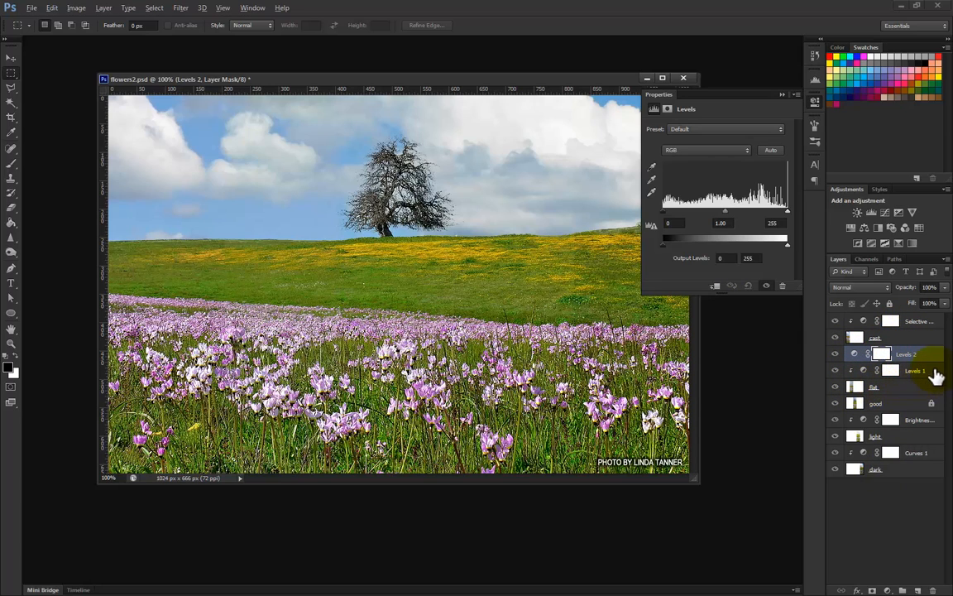
left_click_drag(935, 373, 931, 357)
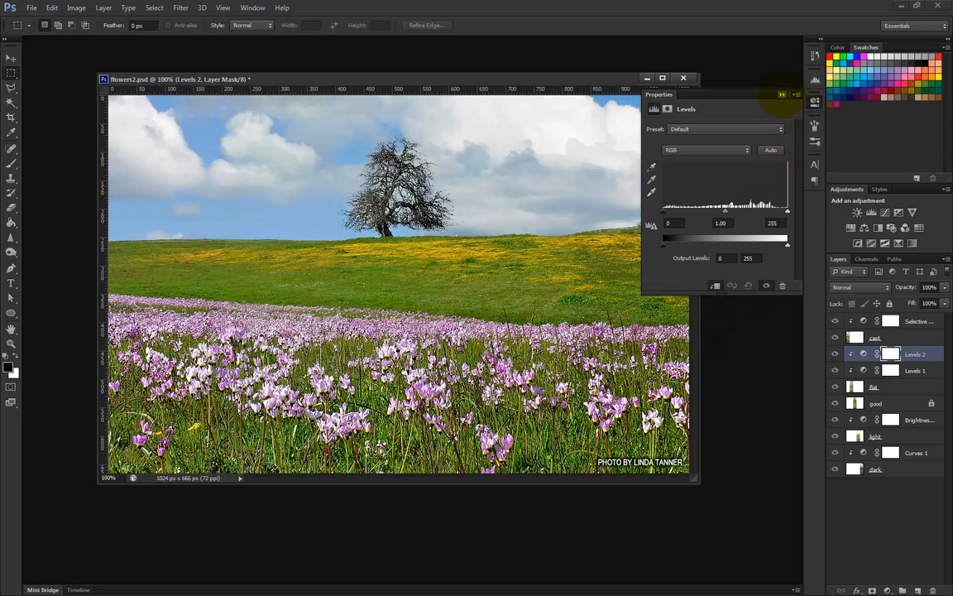
left_click(782, 95)
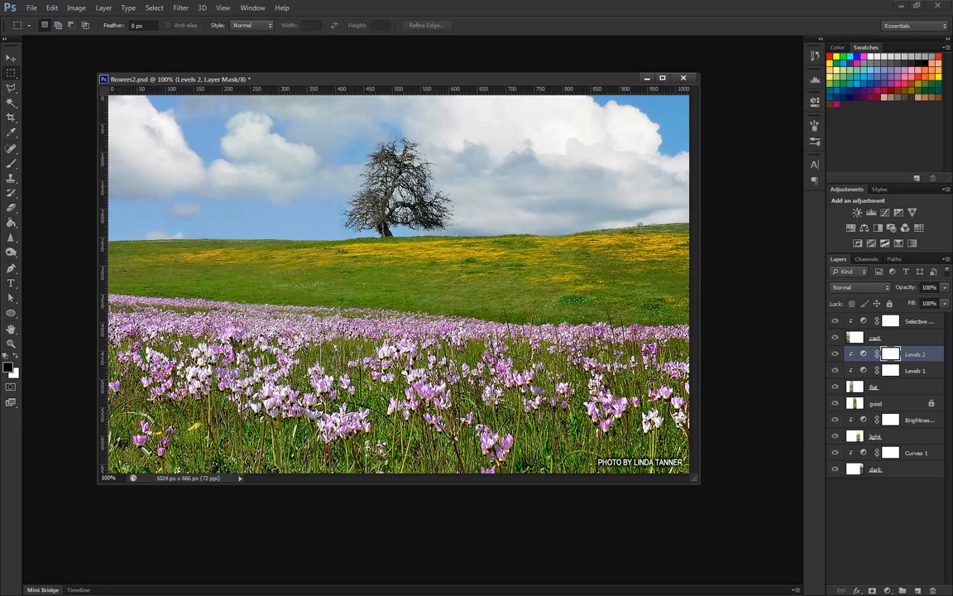